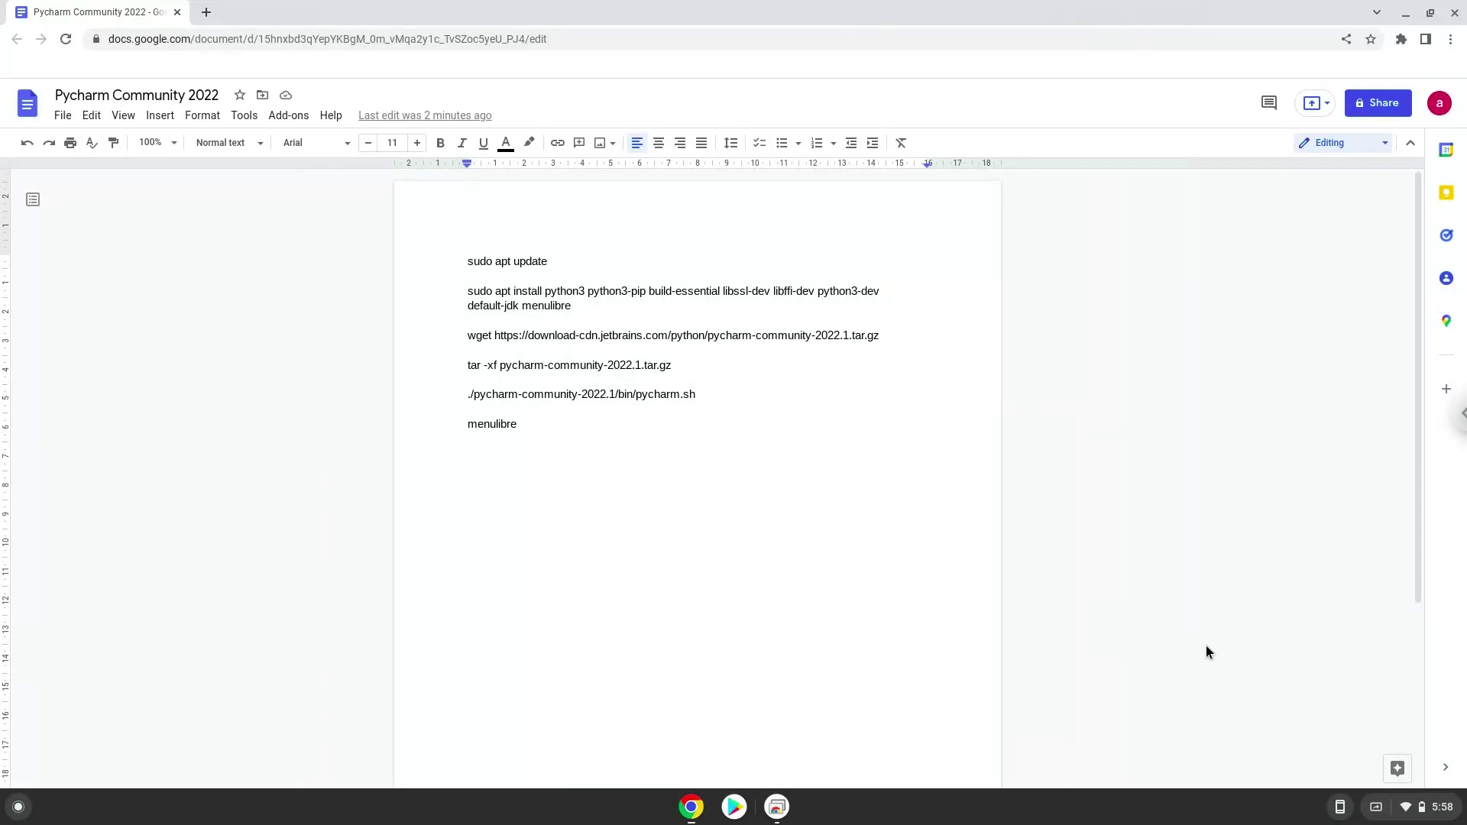
Install the Chrome OS Linux development environment with the recommended 10.0 GB disk size, and close the Terminal and Settings windows
left_click(1417, 809)
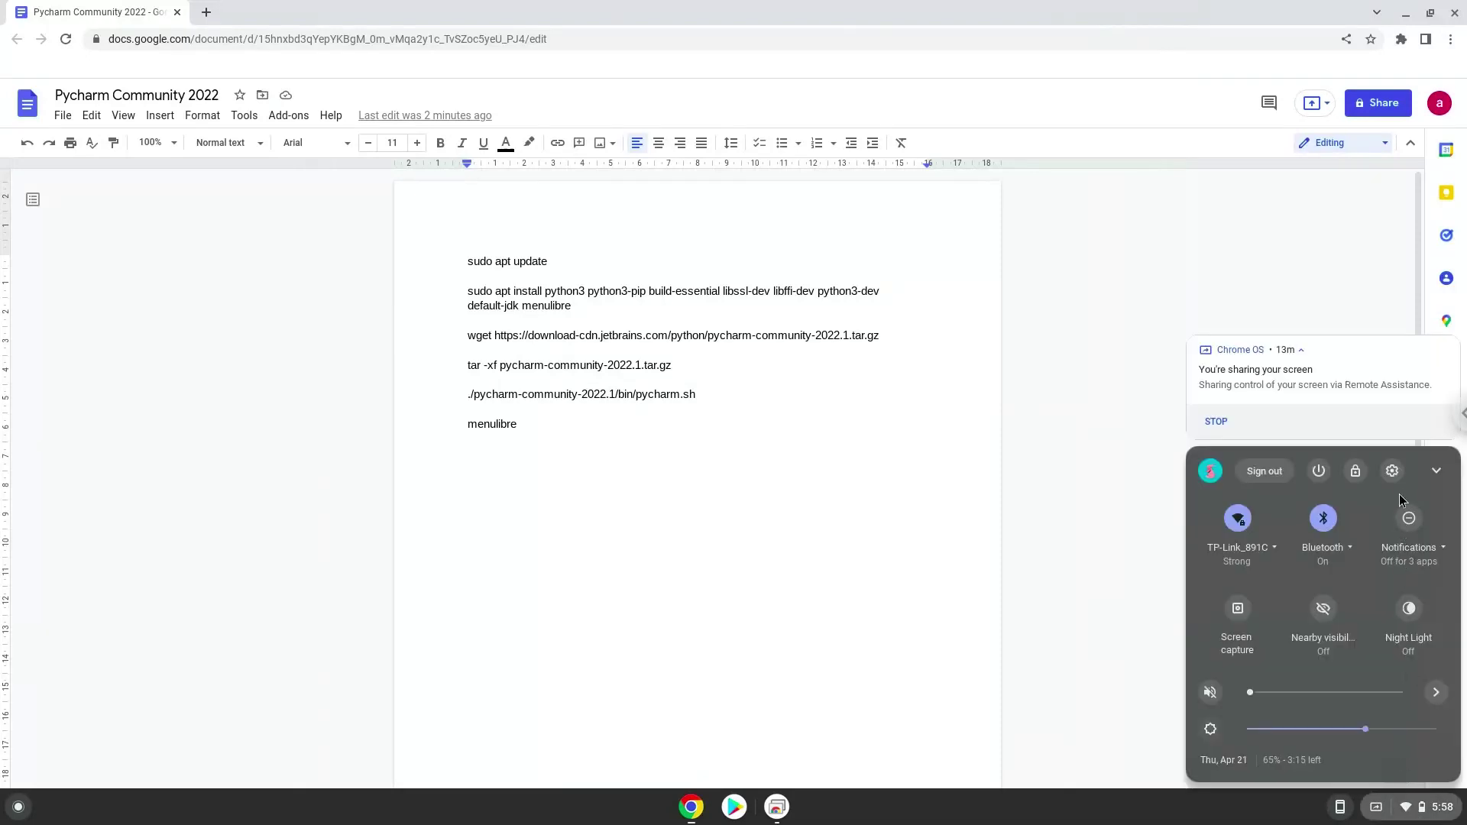
left_click(1392, 470)
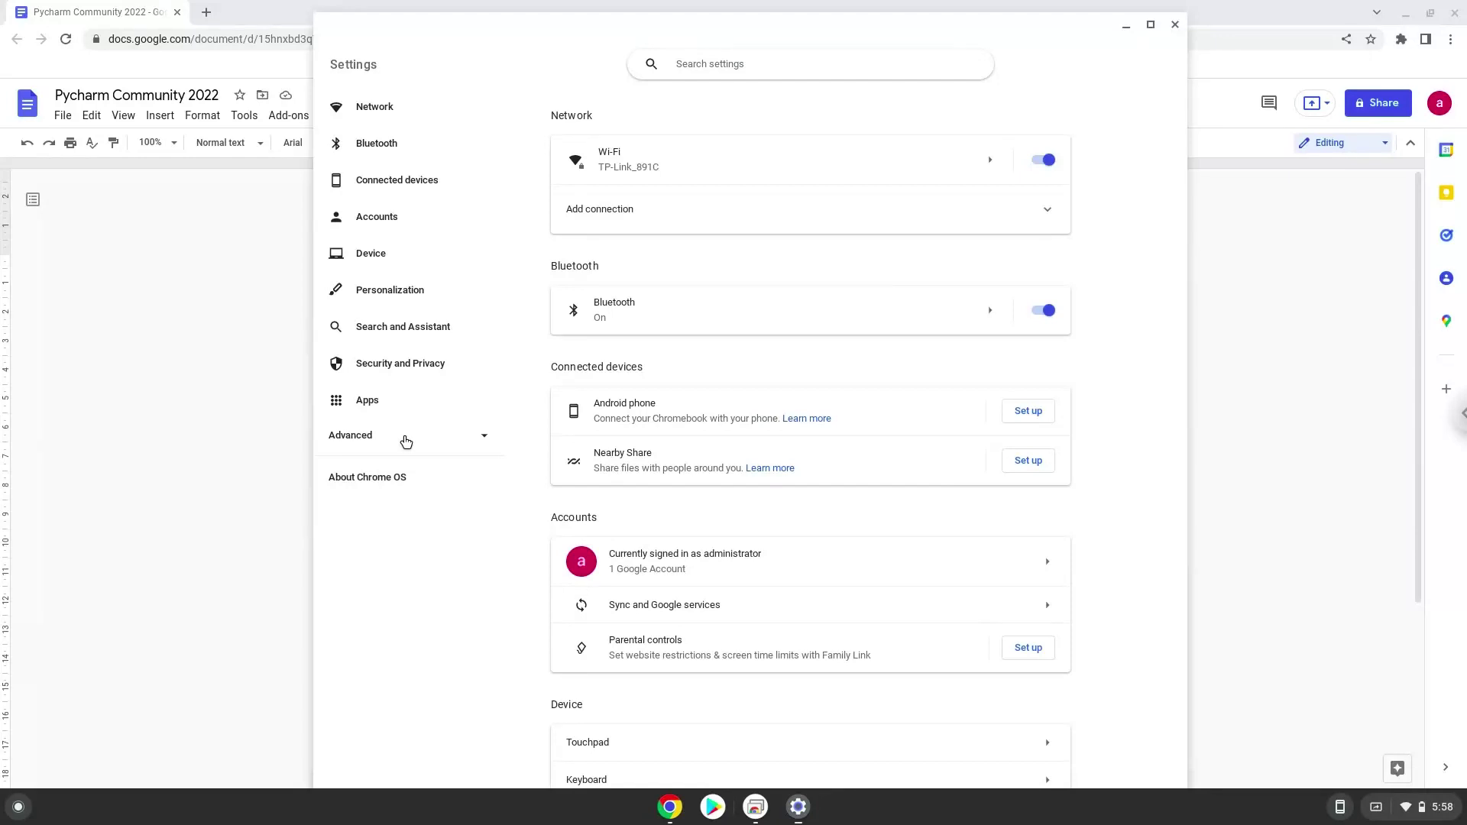
left_click(406, 442)
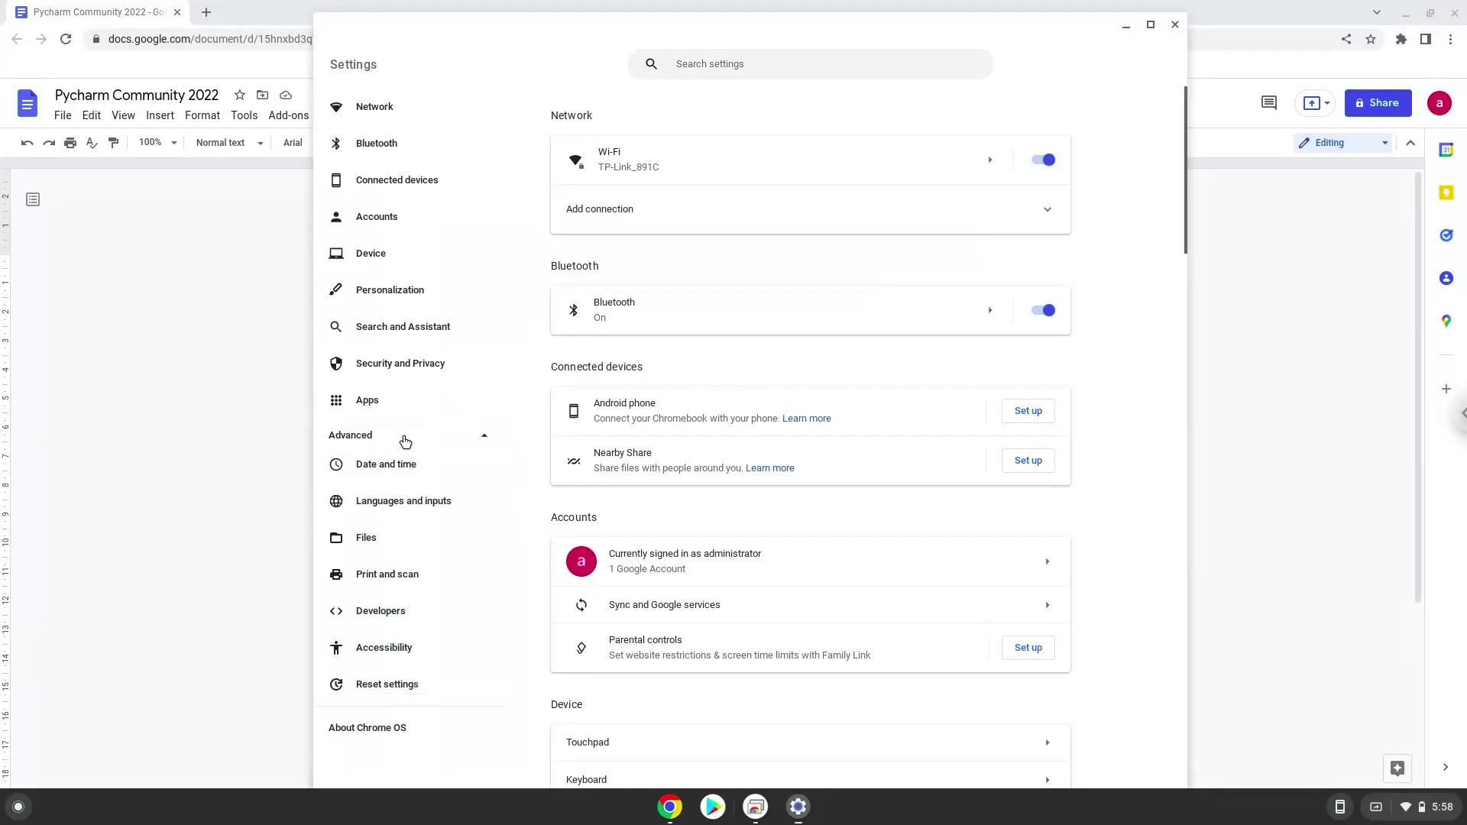
left_click(399, 625)
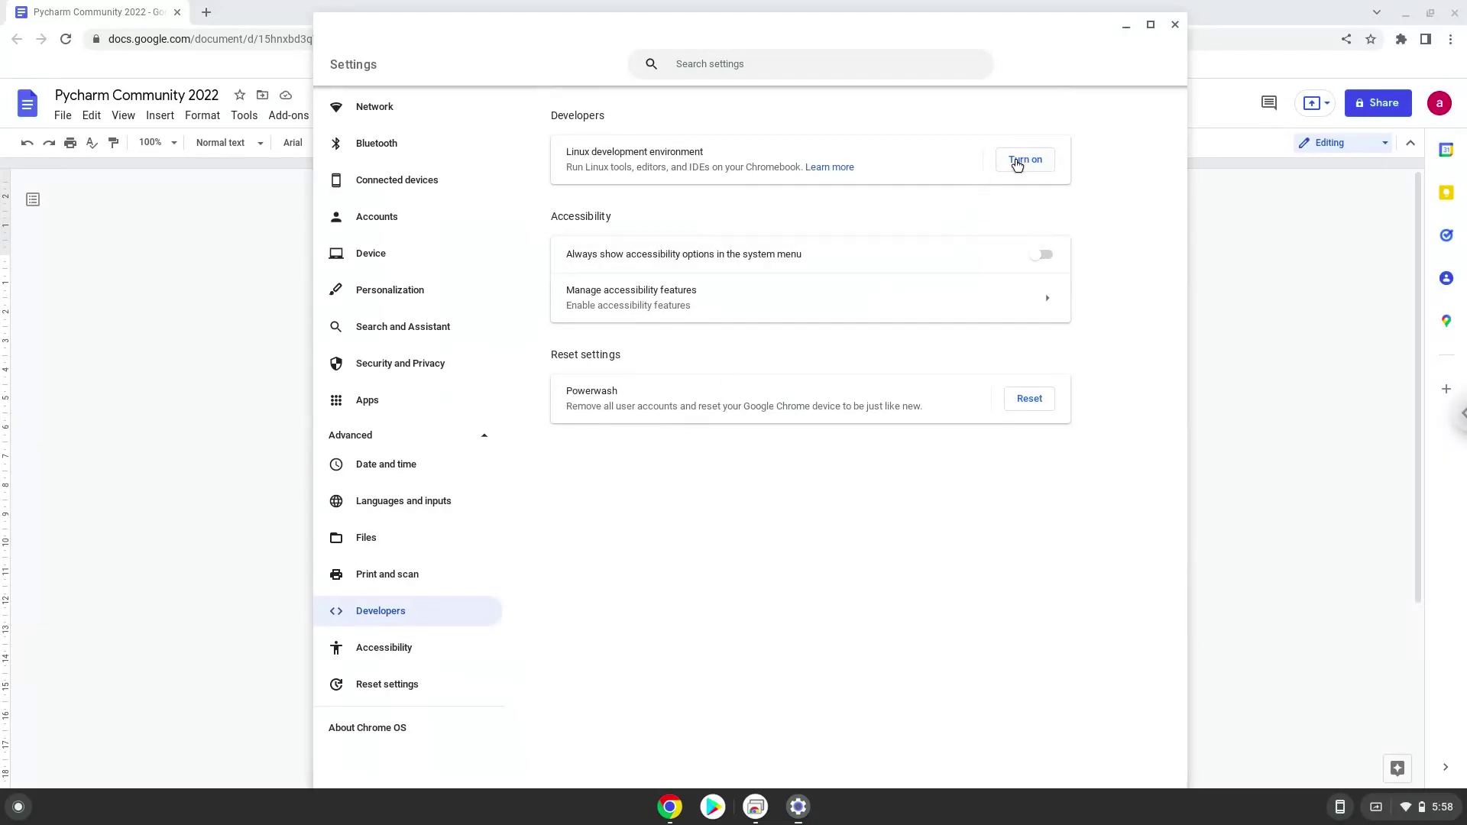
left_click(1017, 165)
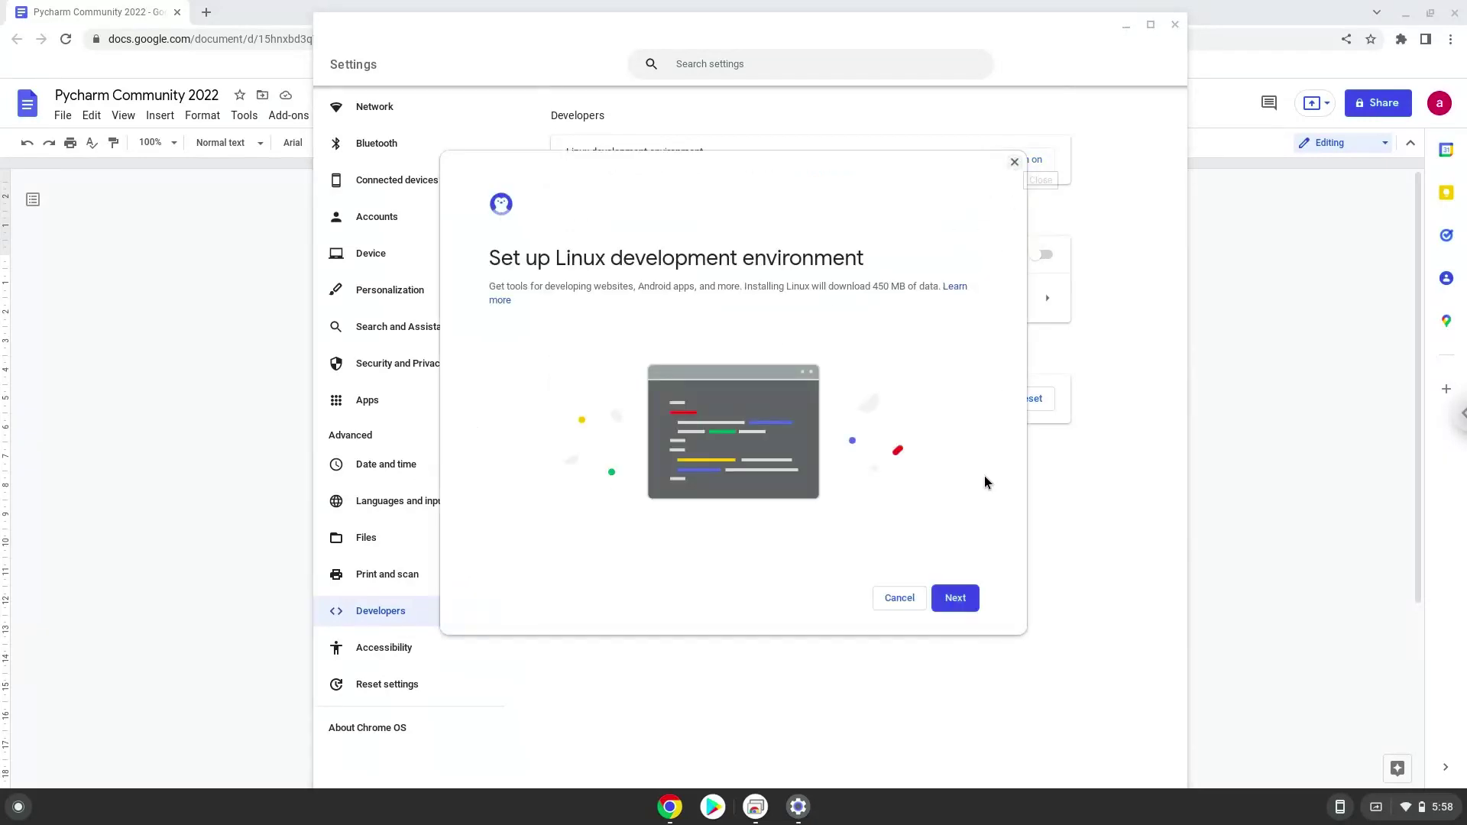
left_click(958, 602)
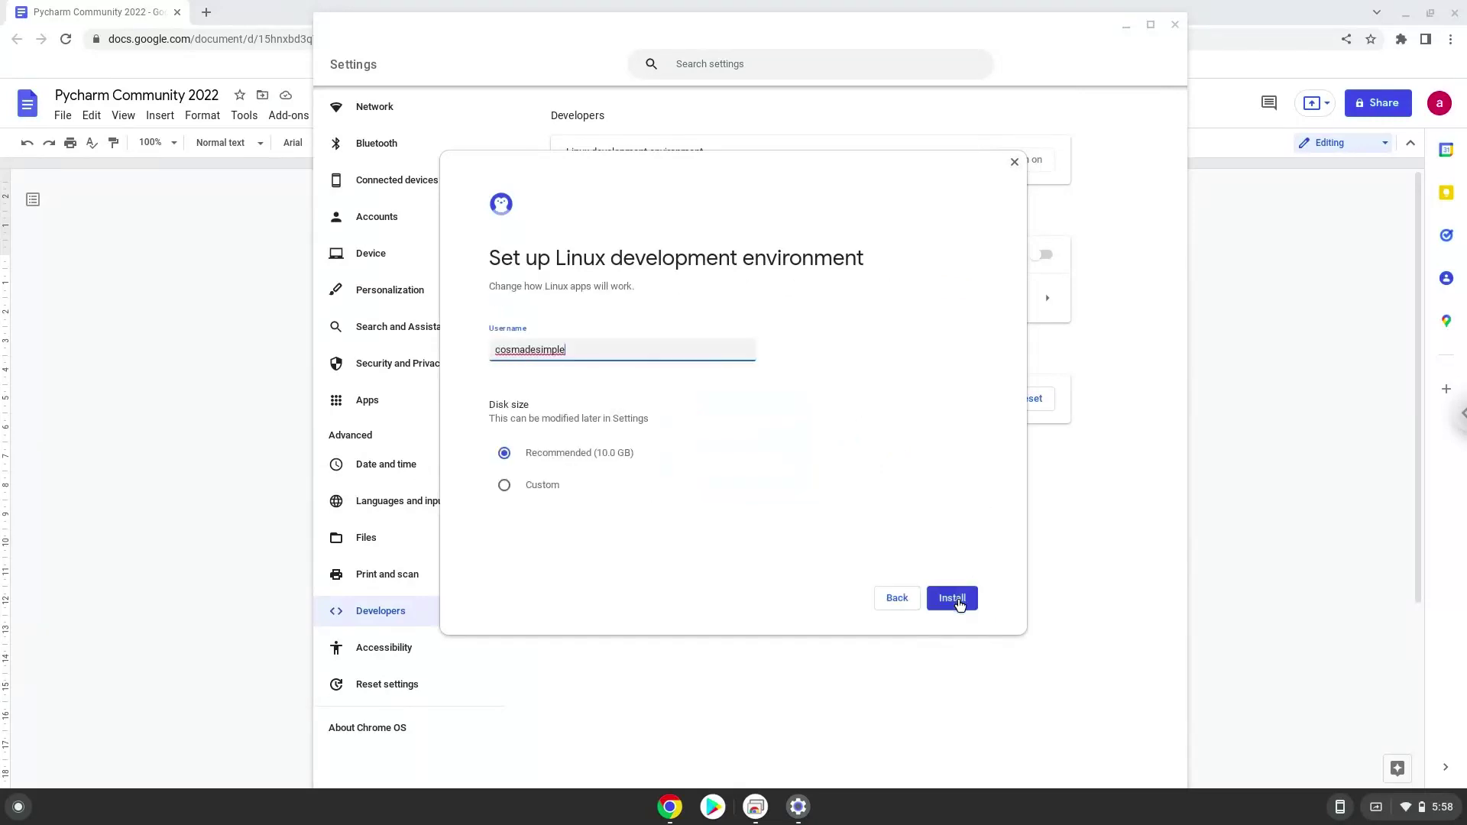
left_click(958, 603)
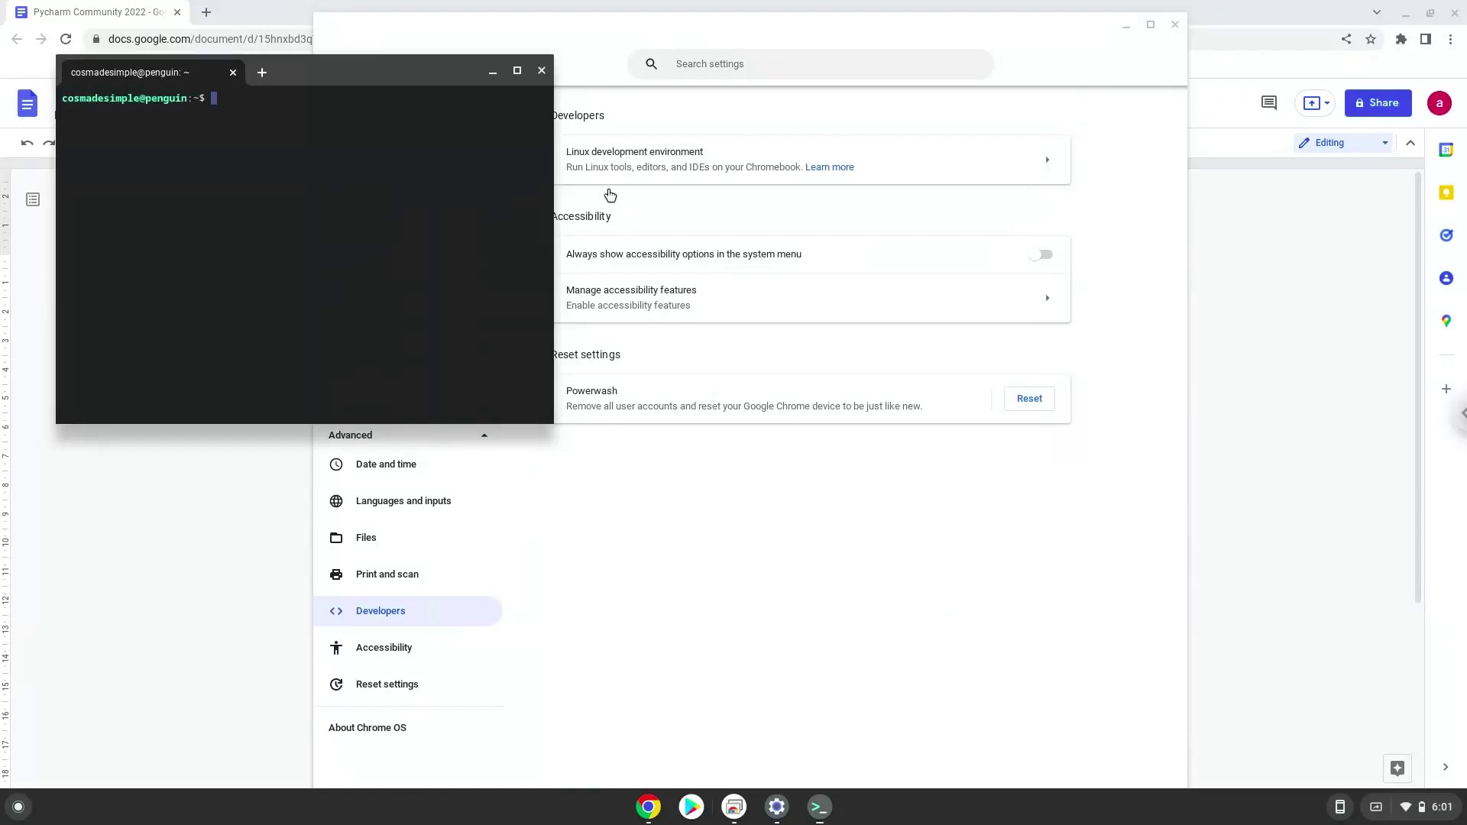
left_click(542, 71)
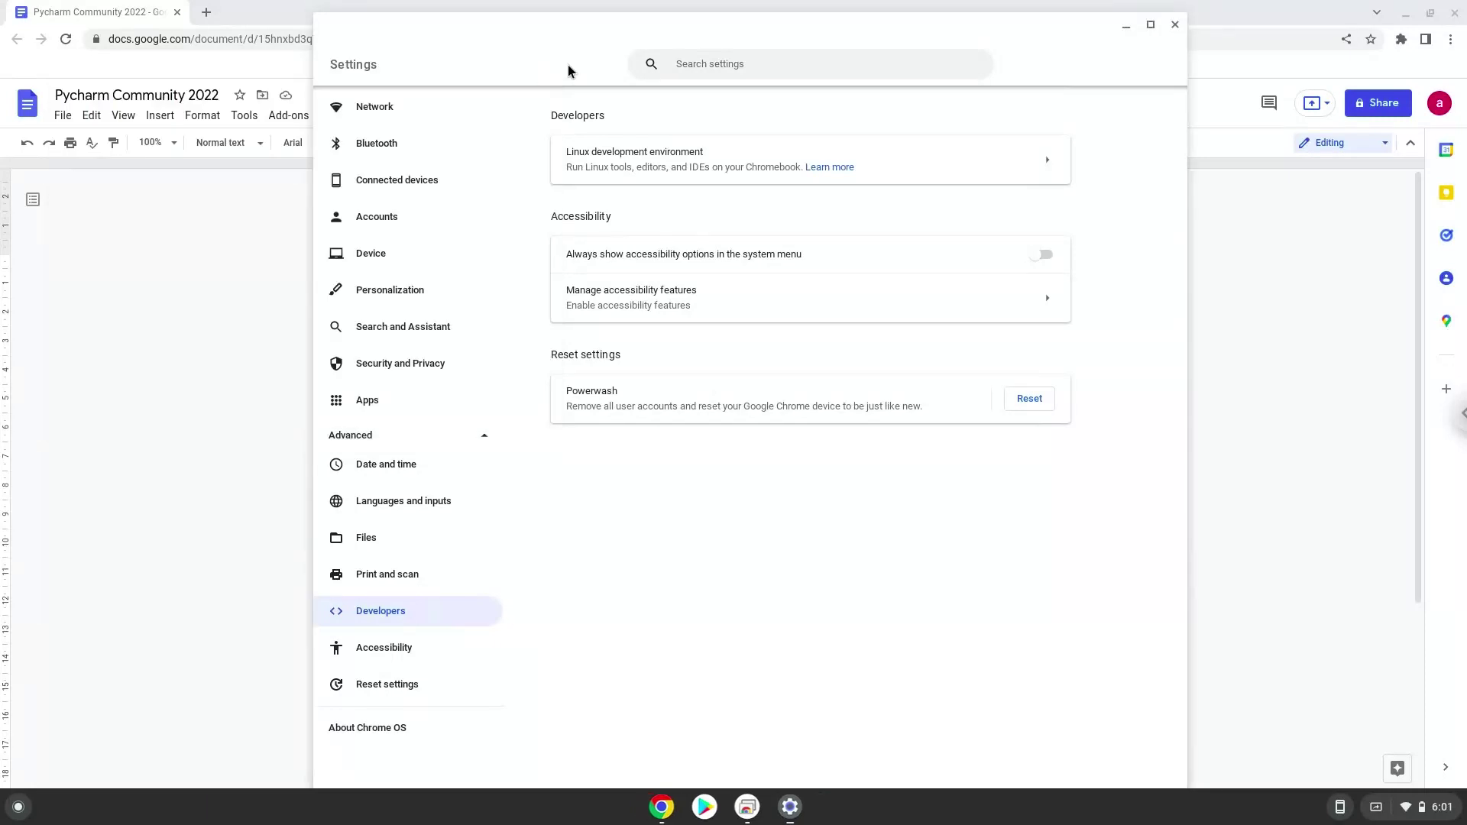
left_click(1175, 25)
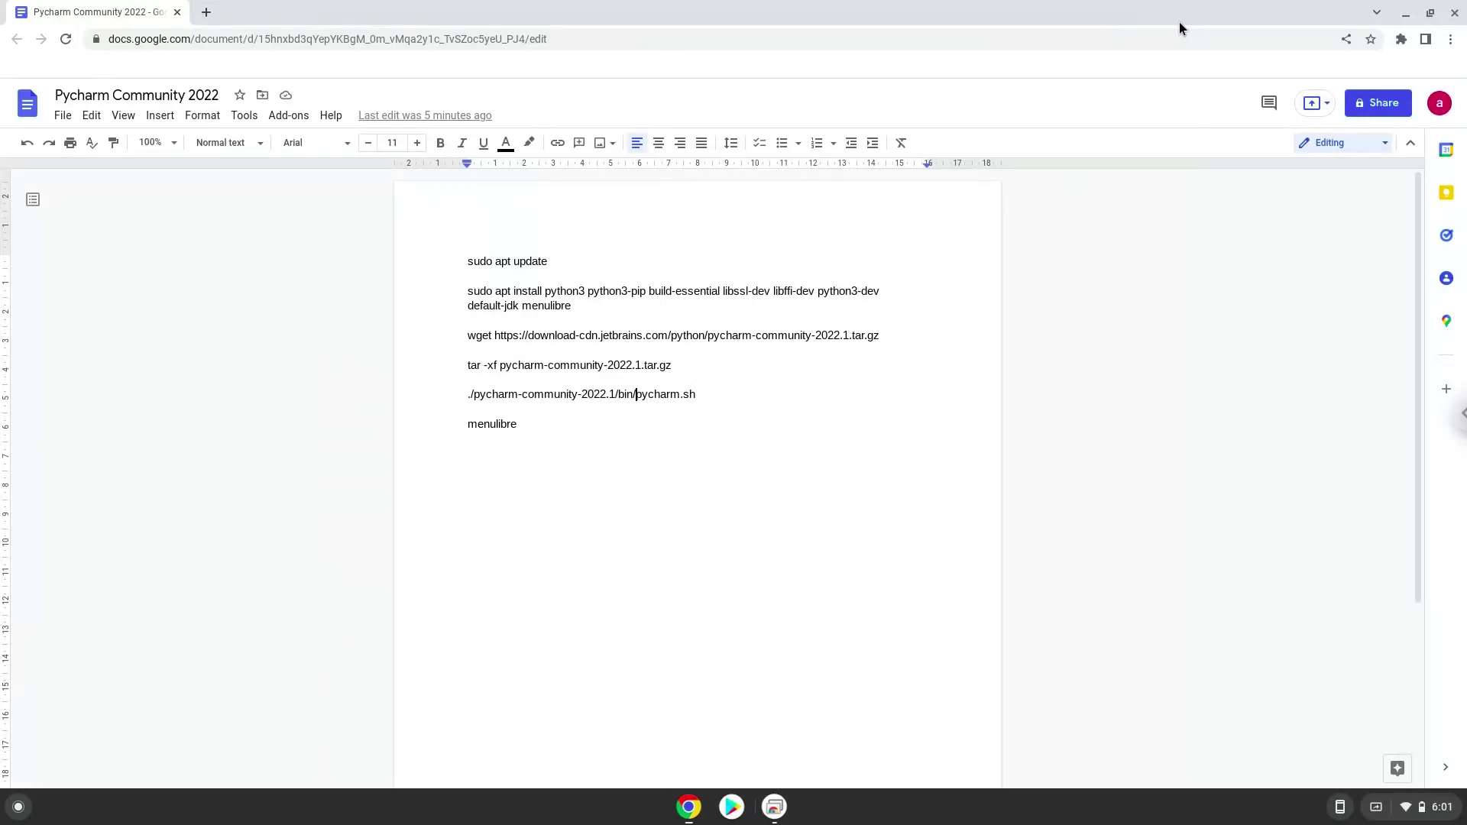
Copy the "sudo apt update" command from the document and run it in a maximized Linux Terminal window
triple_click(512, 264)
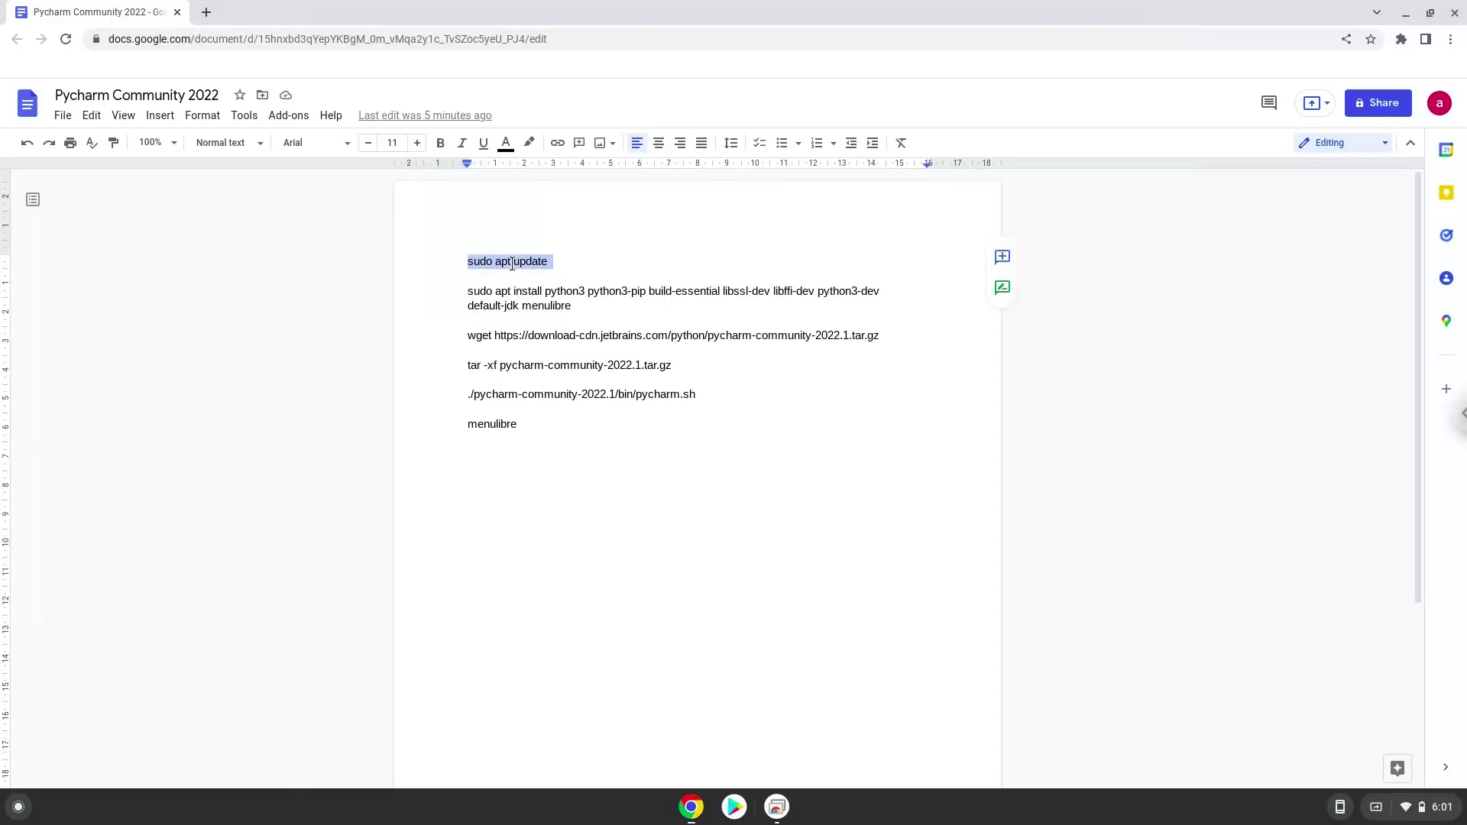
right_click(512, 264)
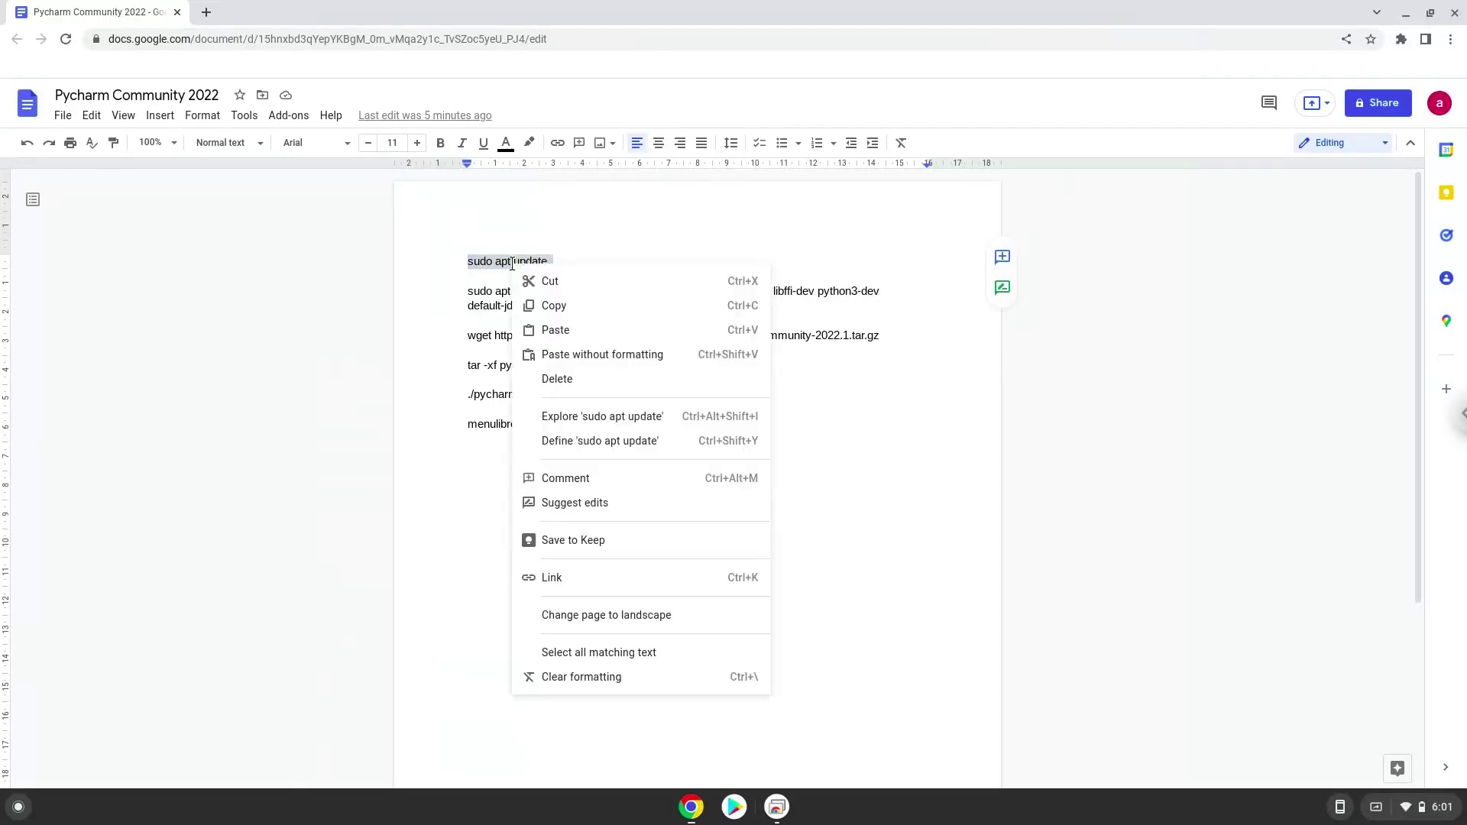
left_click(554, 306)
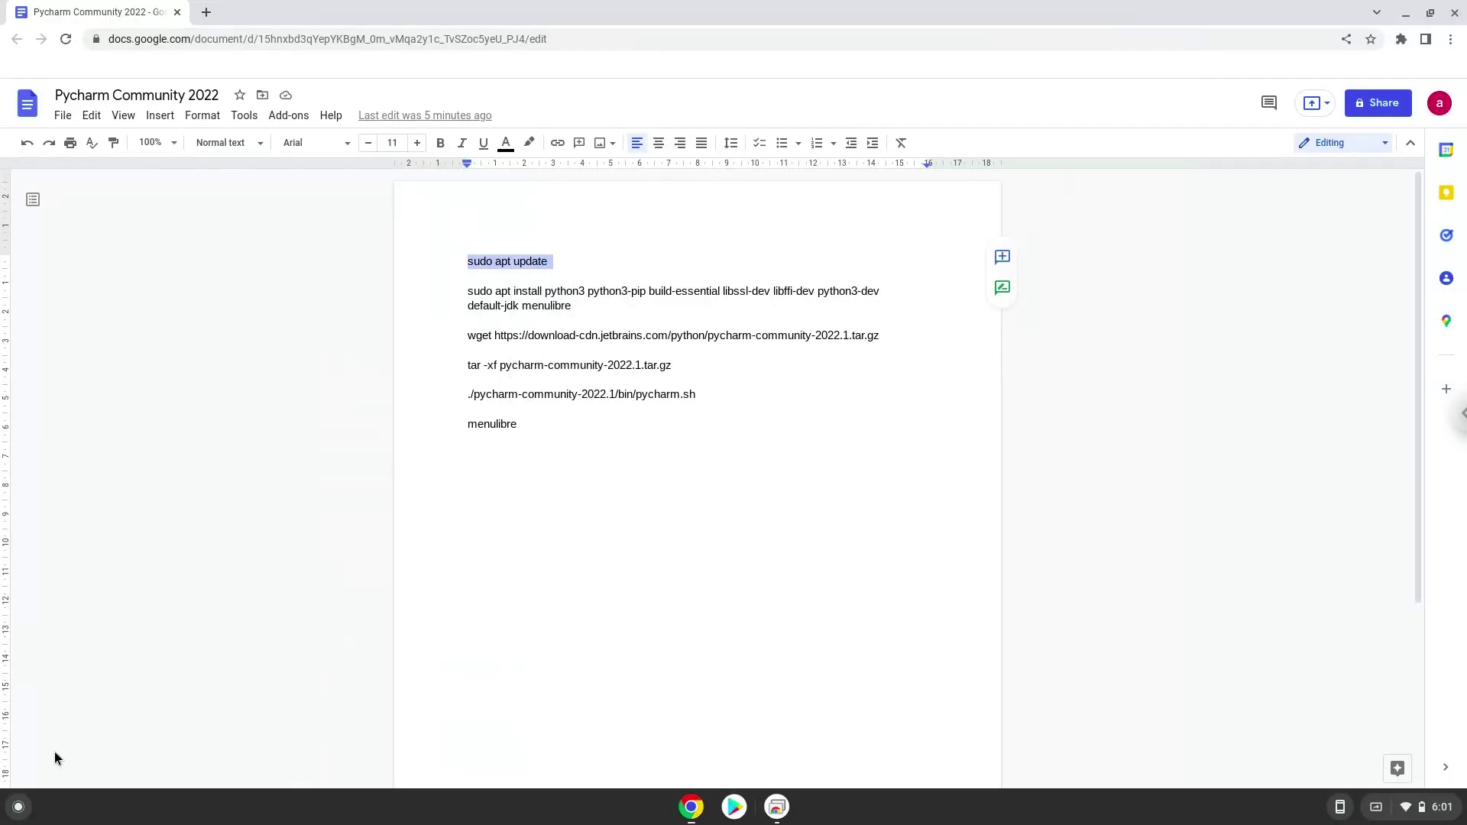
left_click(18, 807)
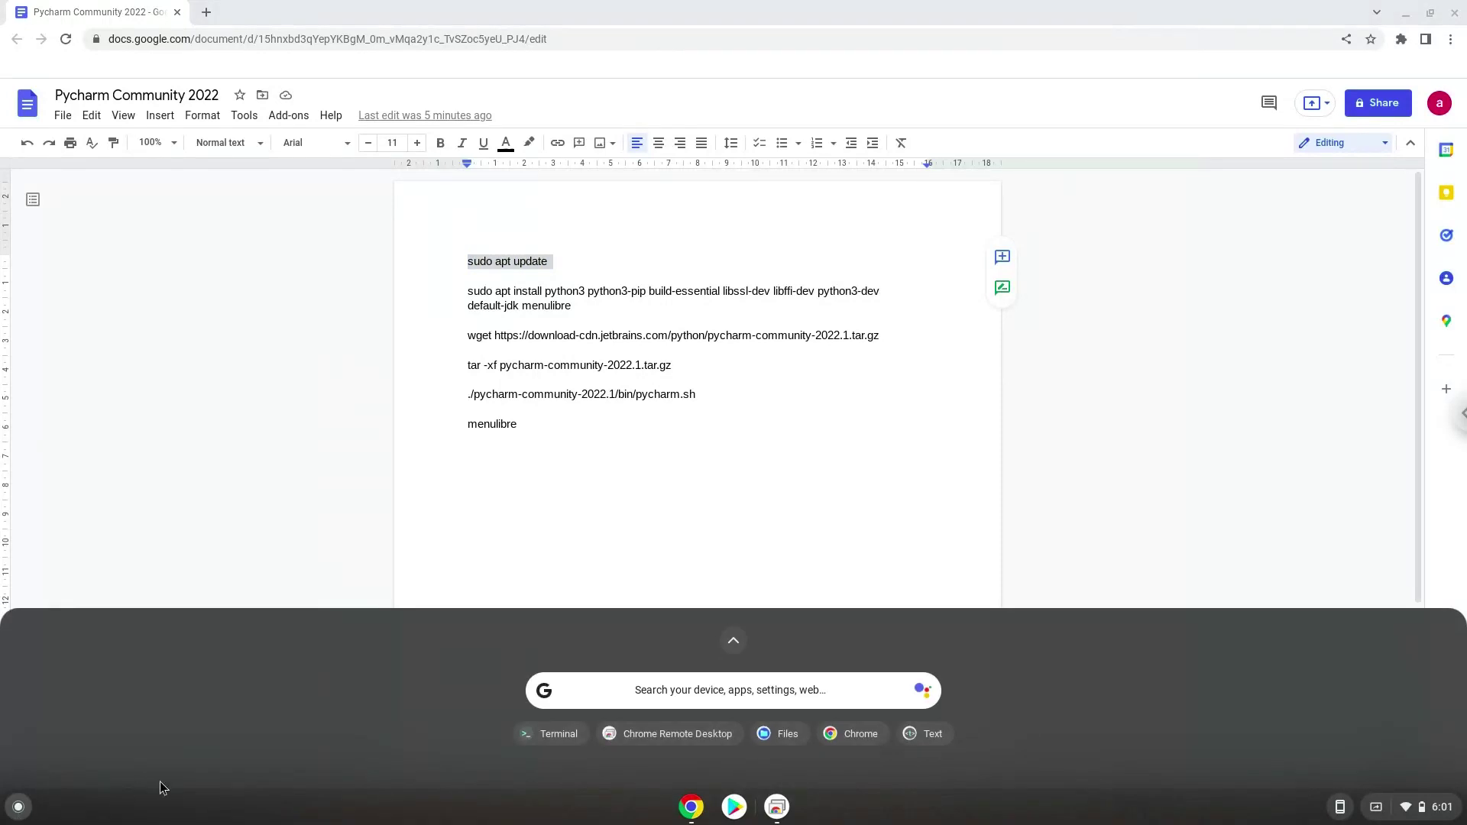
left_click(727, 642)
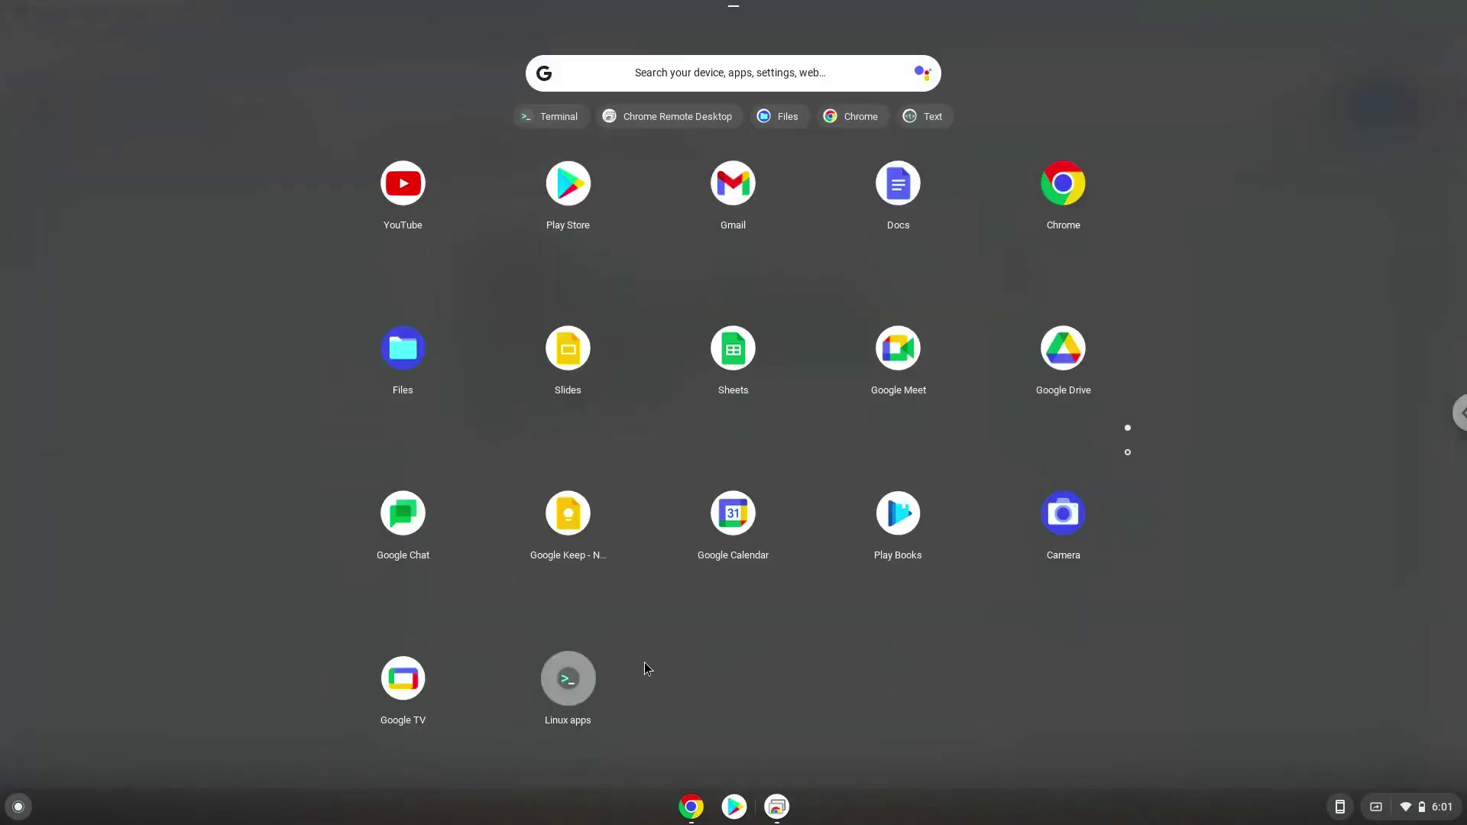
left_click(570, 680)
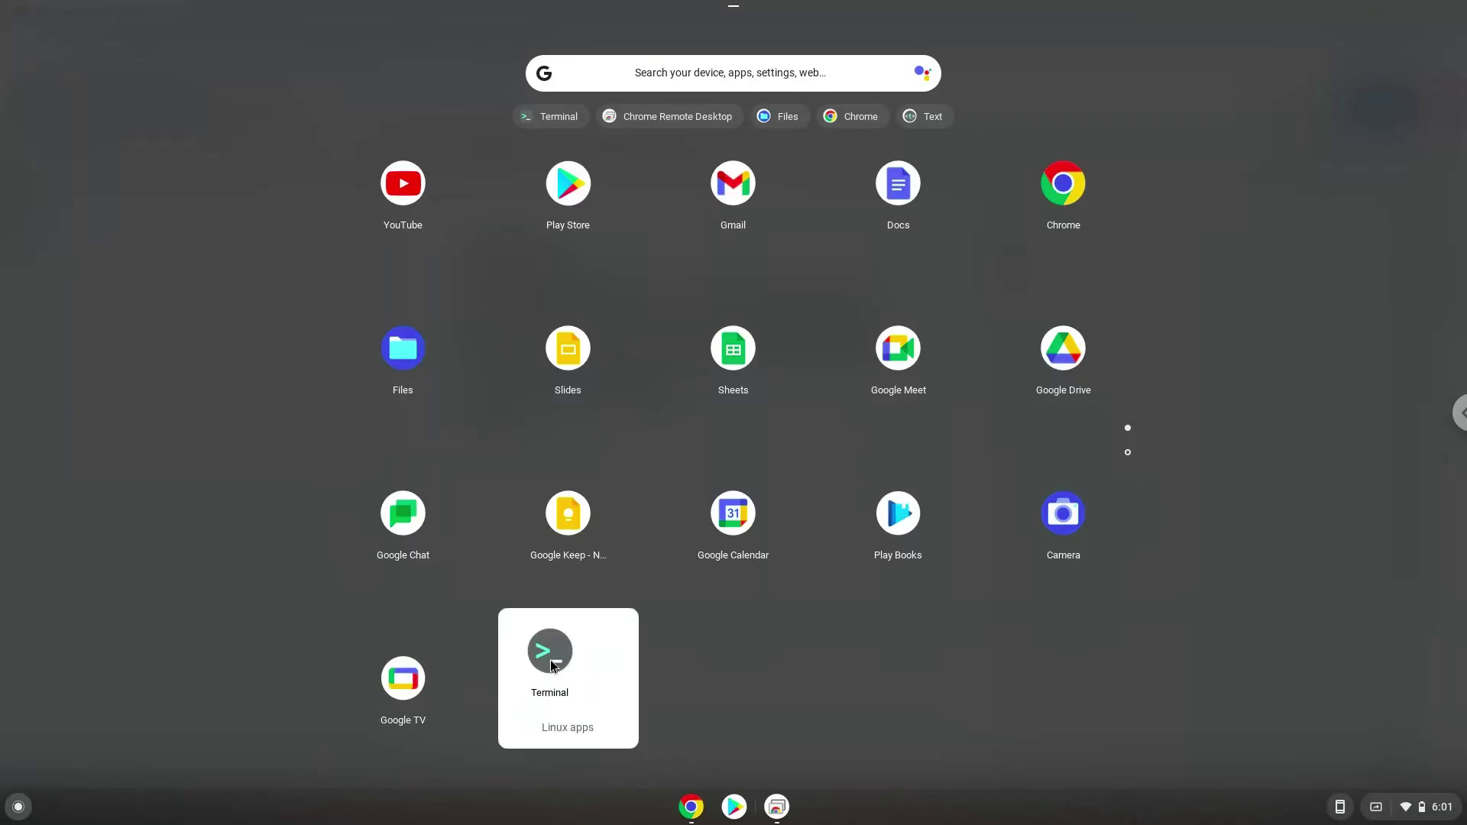
left_click(551, 663)
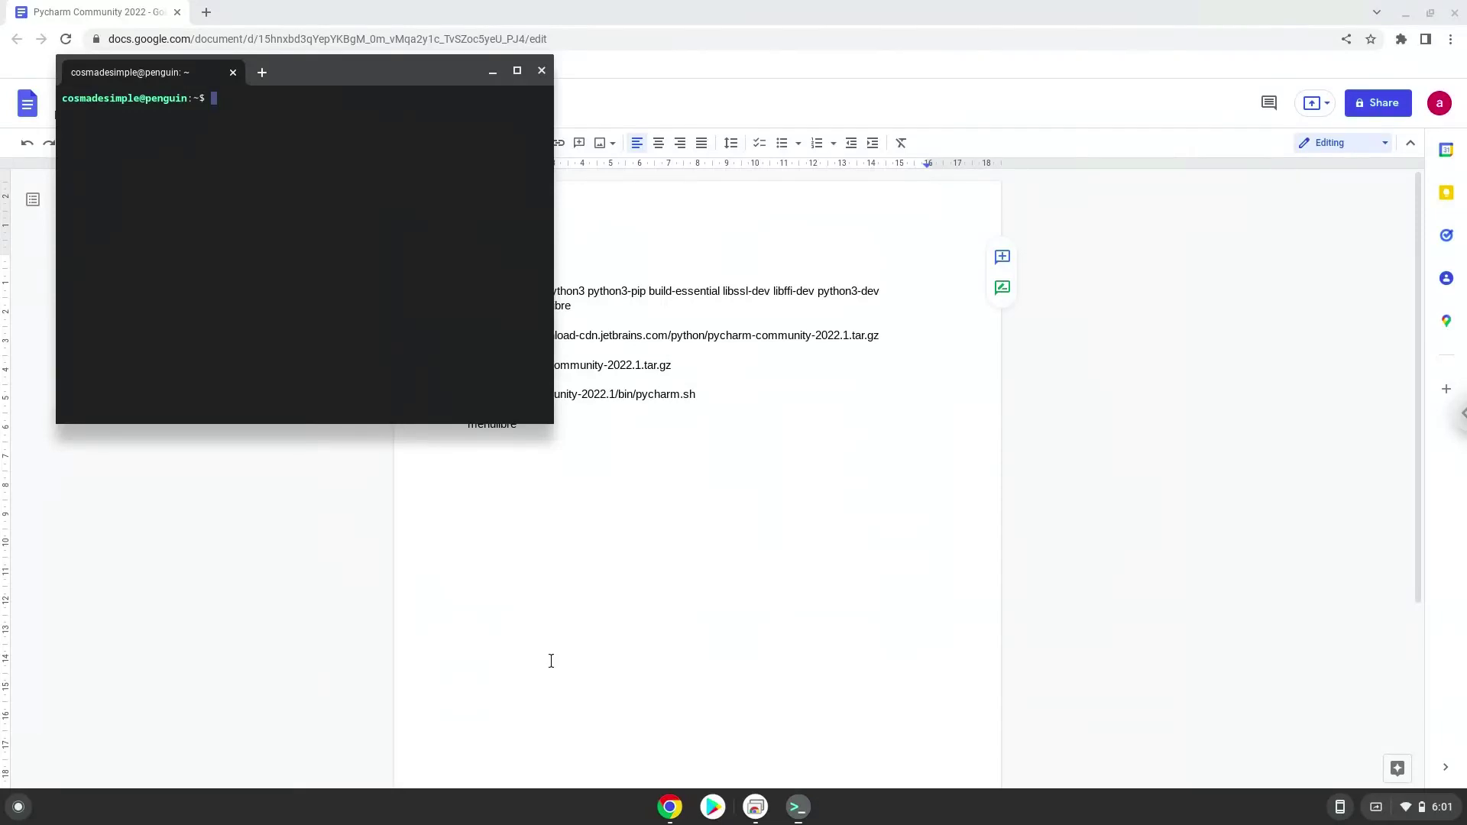
double_click(360, 73)
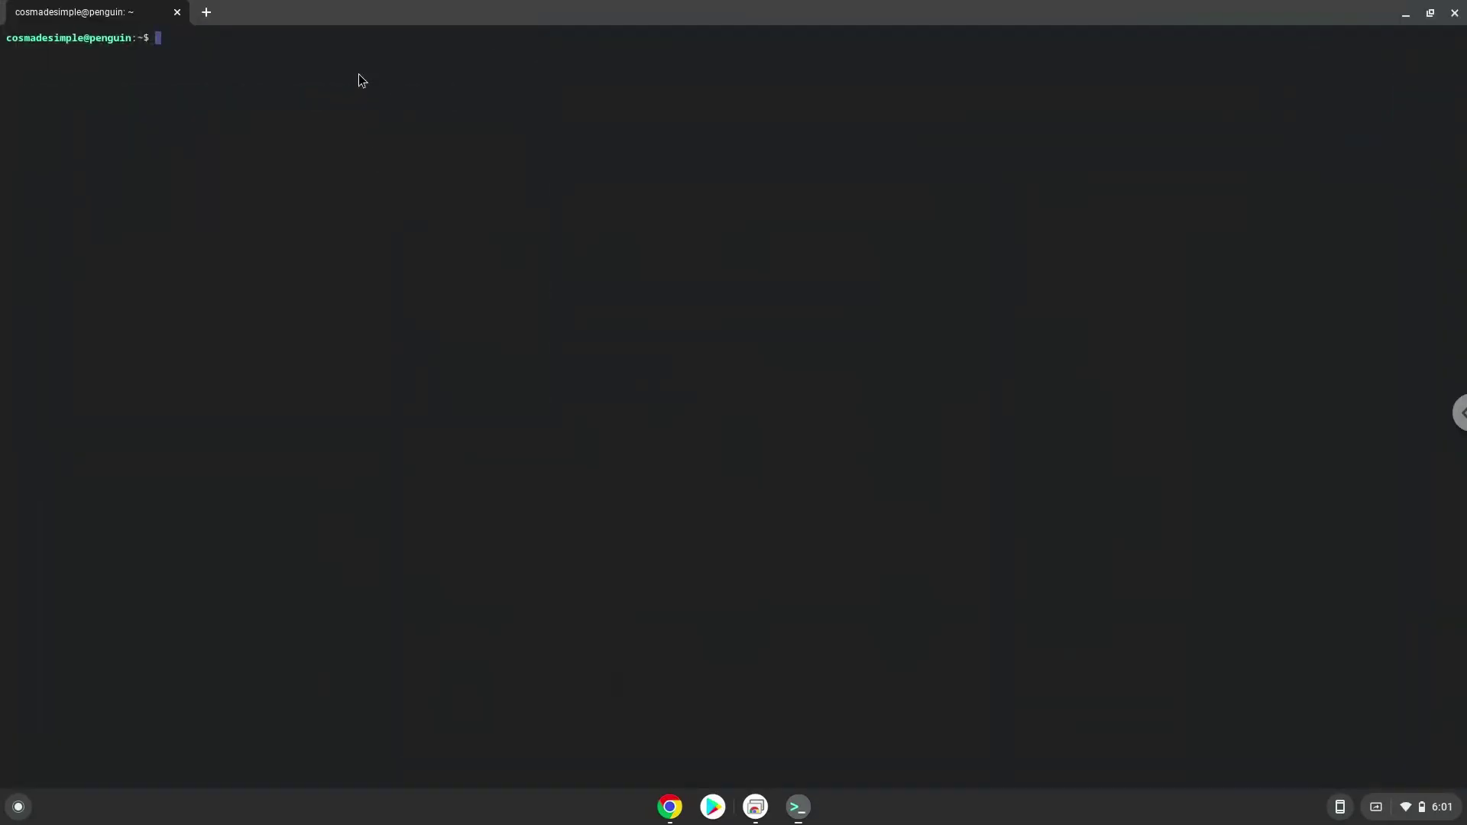
key("ctrl+shift+v")
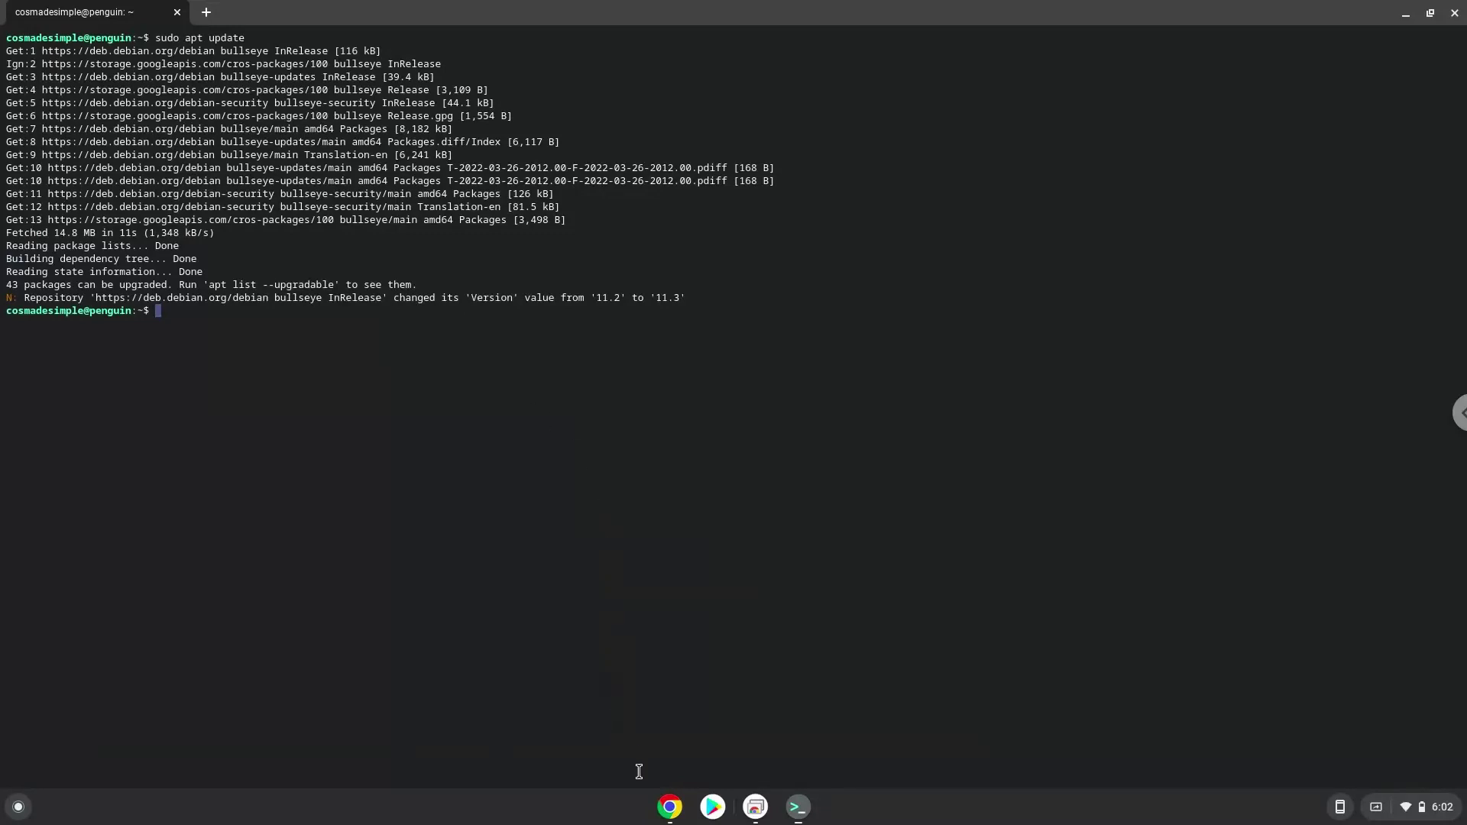
Run the document's "sudo apt install" command for python3, python3-pip, build-essential, libssl-dev, libffi-dev, python3-dev, default-jdk and menulibre in the Terminal, accepting the installation
left_click(670, 806)
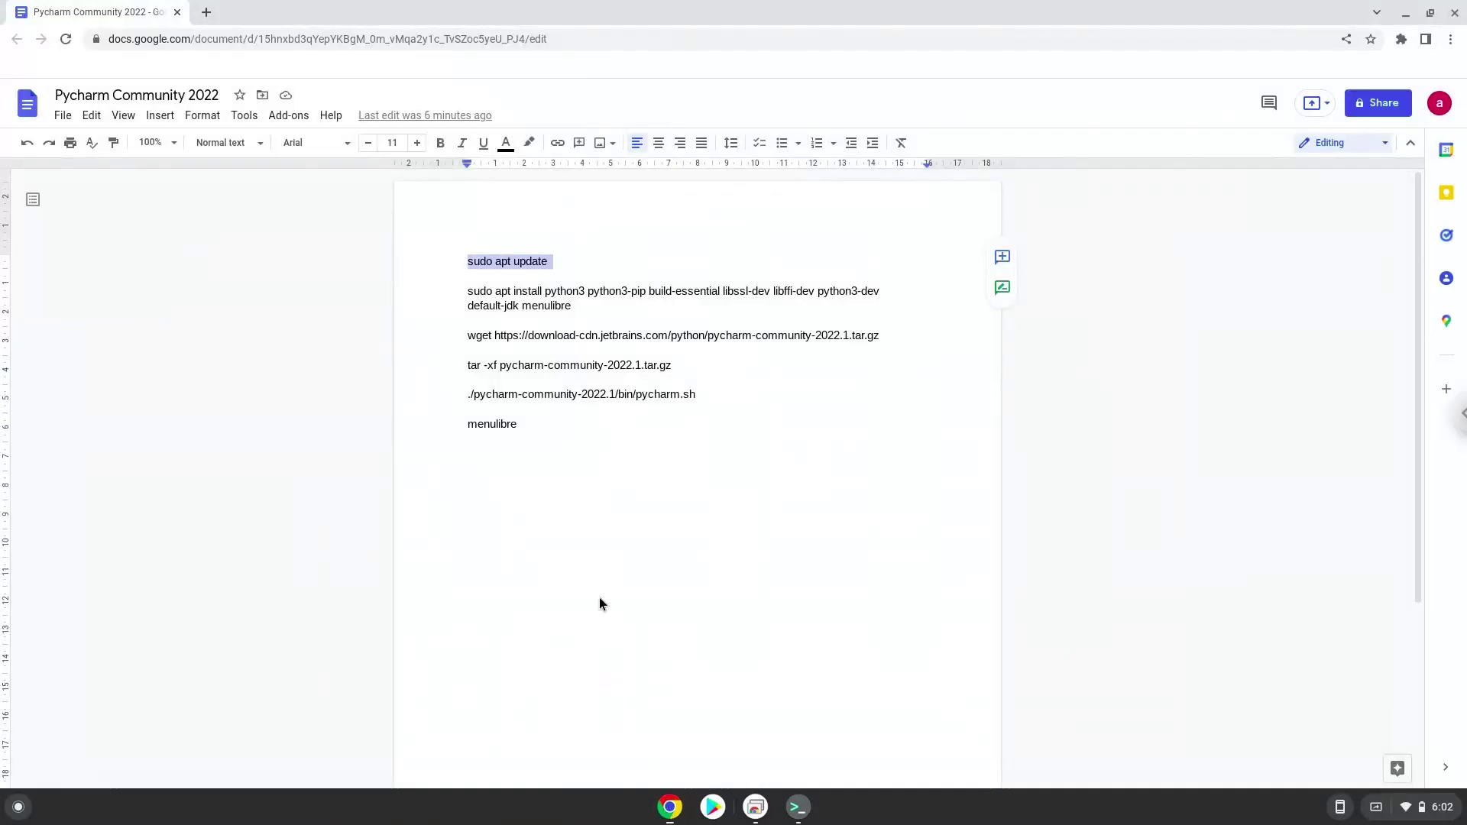
triple_click(509, 292)
right_click(509, 297)
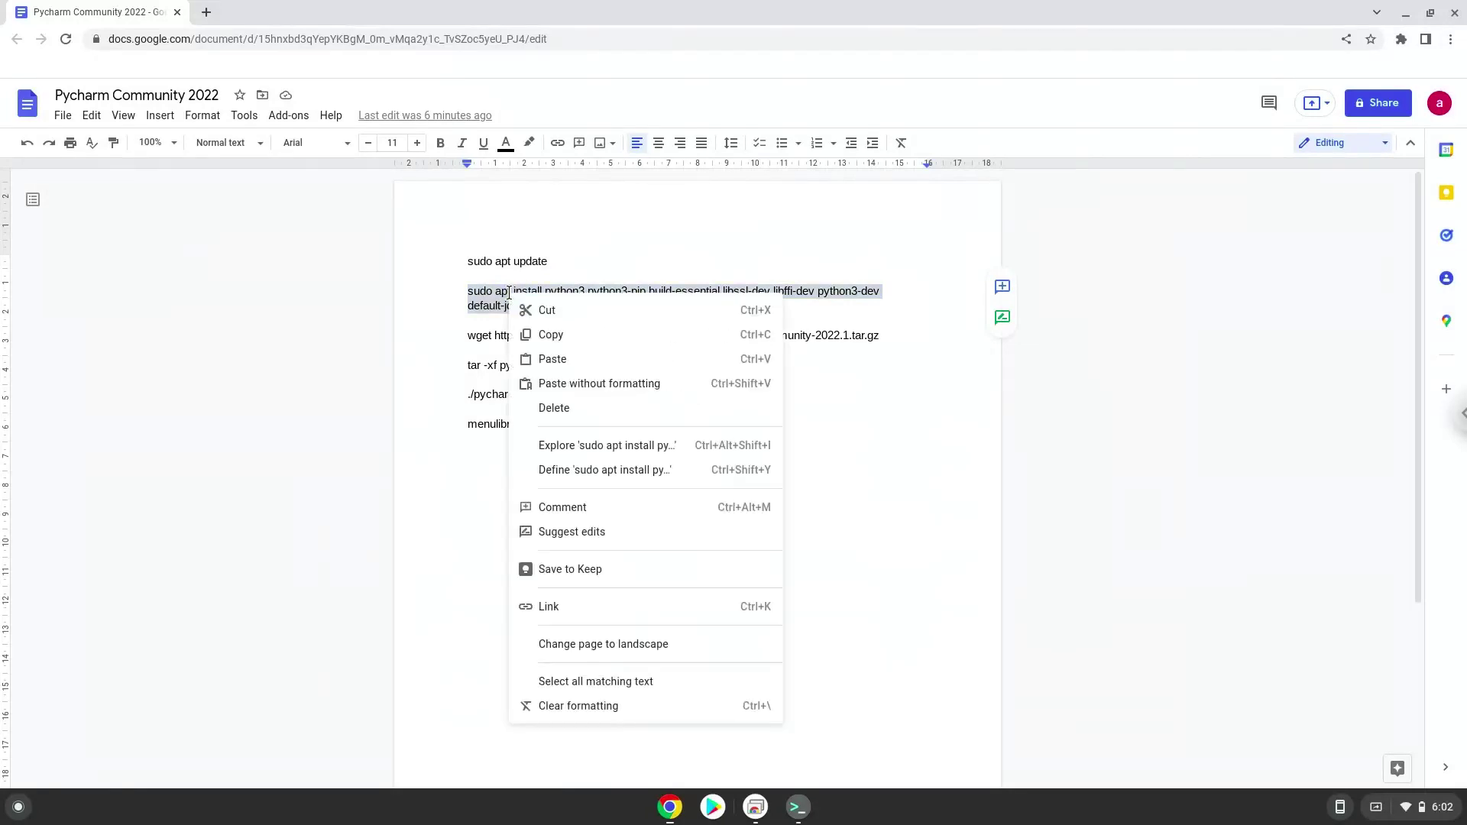
left_click(539, 336)
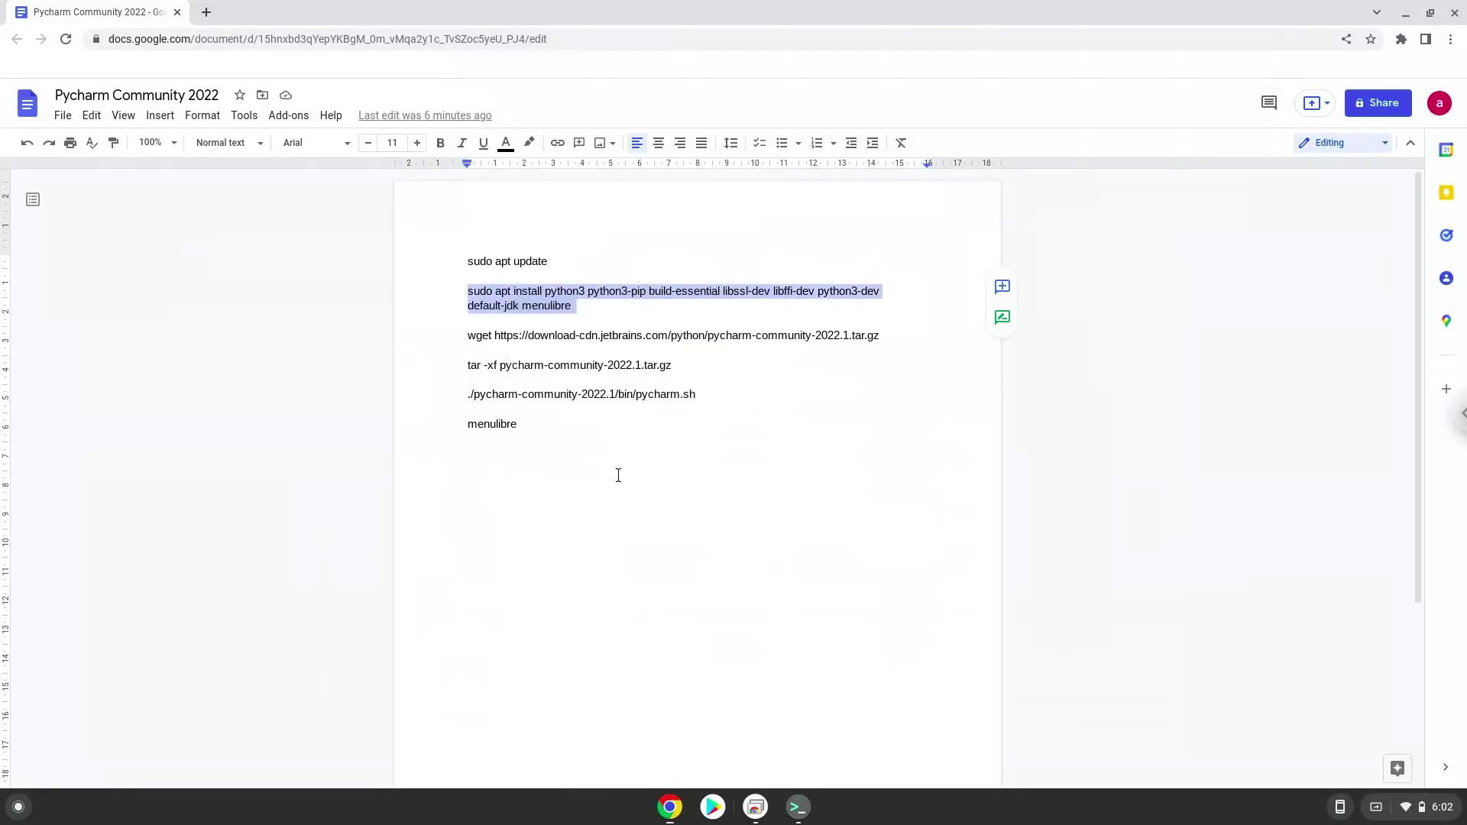
left_click(798, 807)
key("ctrl+shift+v")
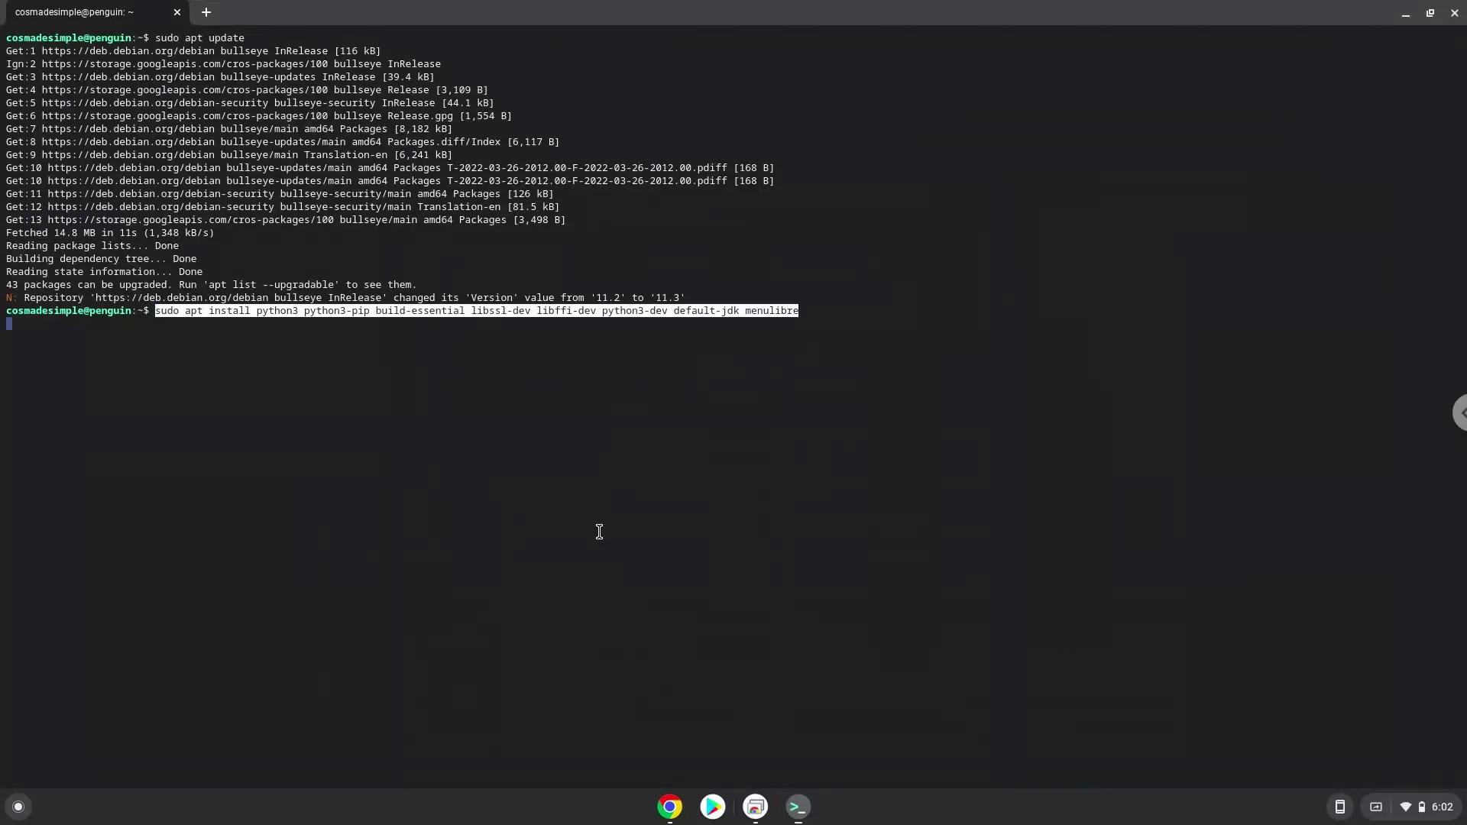
key("Return")
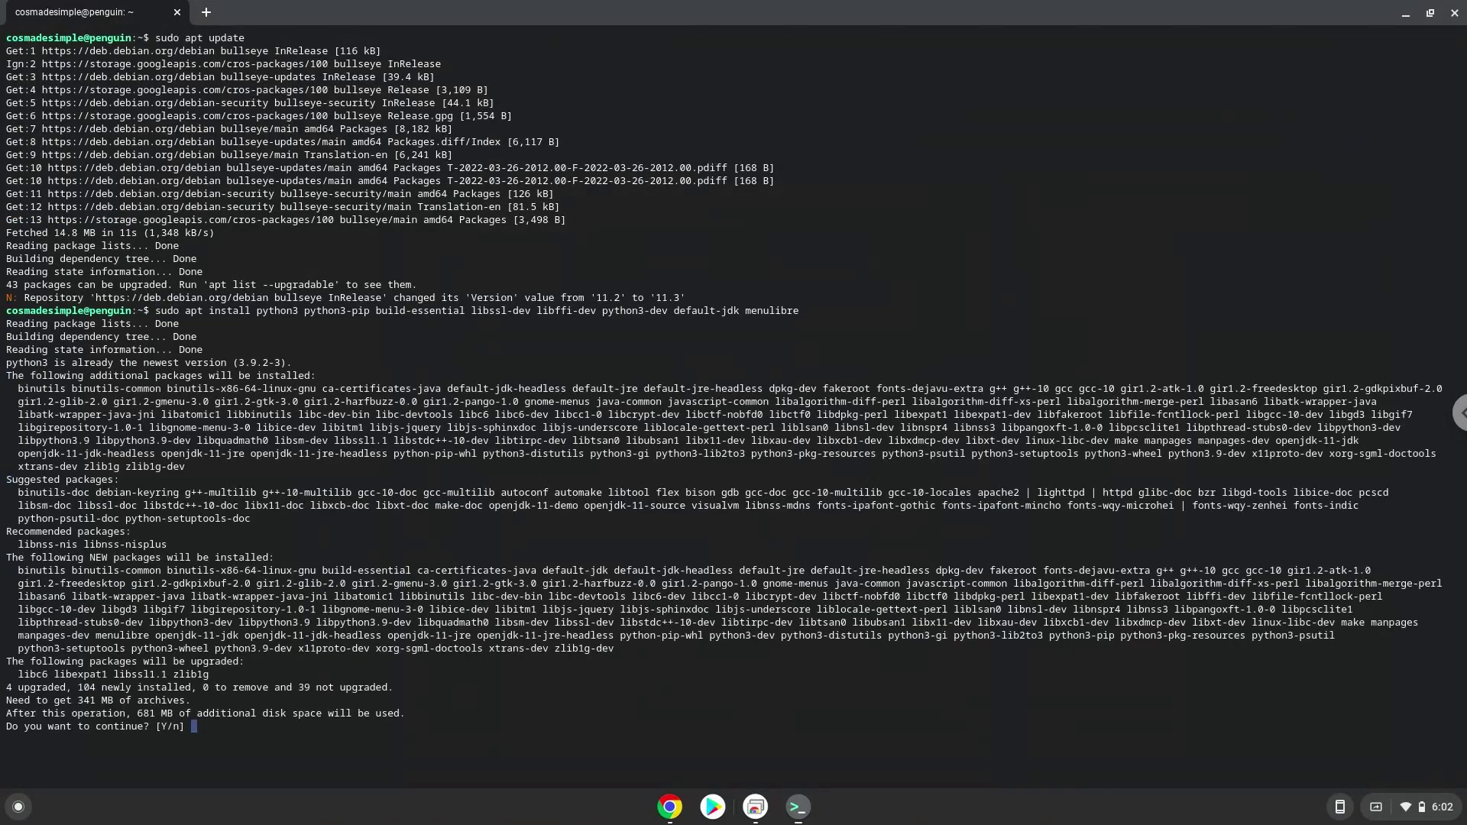
key("Return")
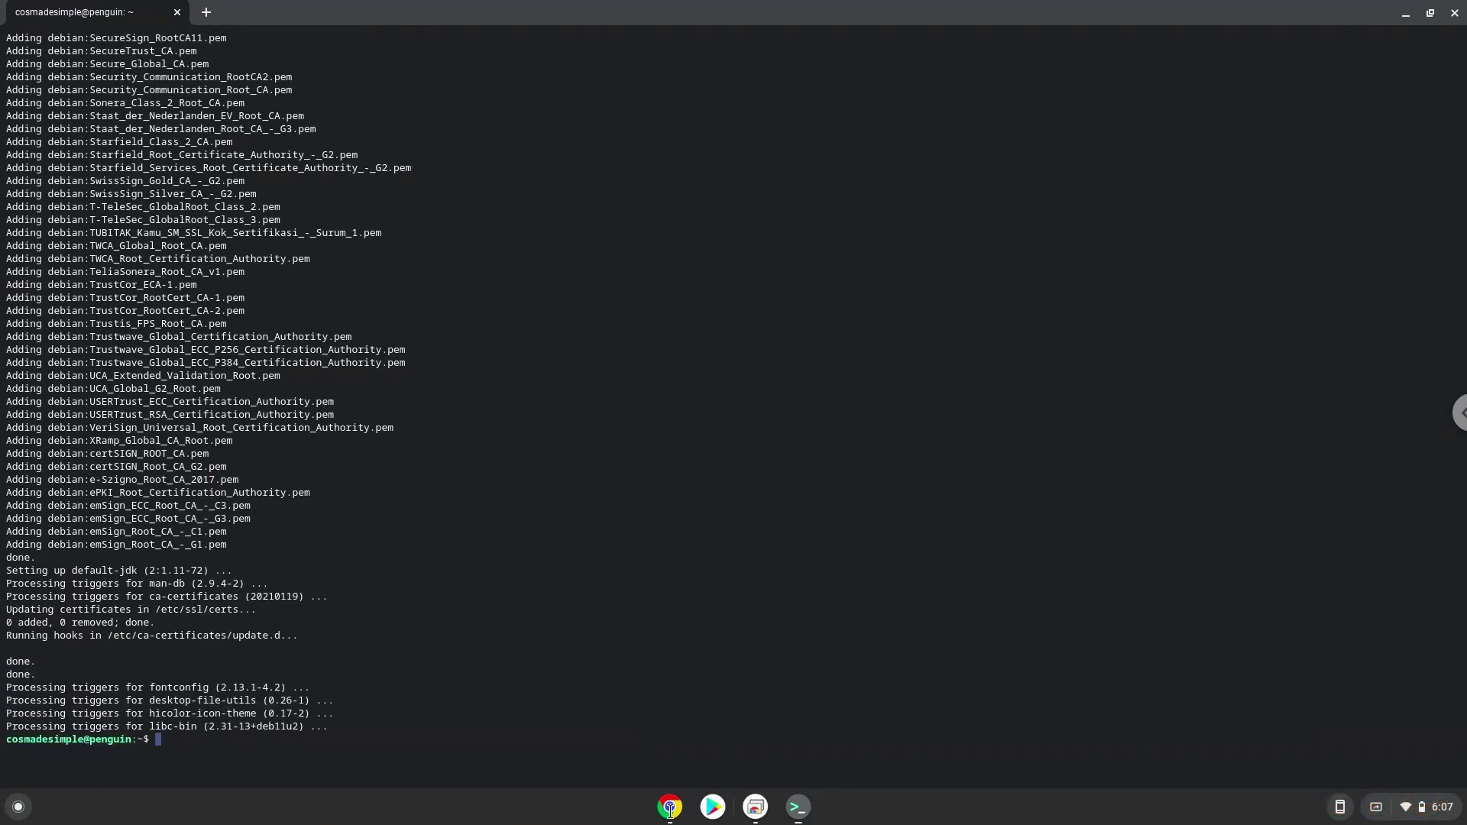
Download pycharm-community-2022.1.tar.gz by copying the document's wget command and running it in the Terminal
left_click(670, 808)
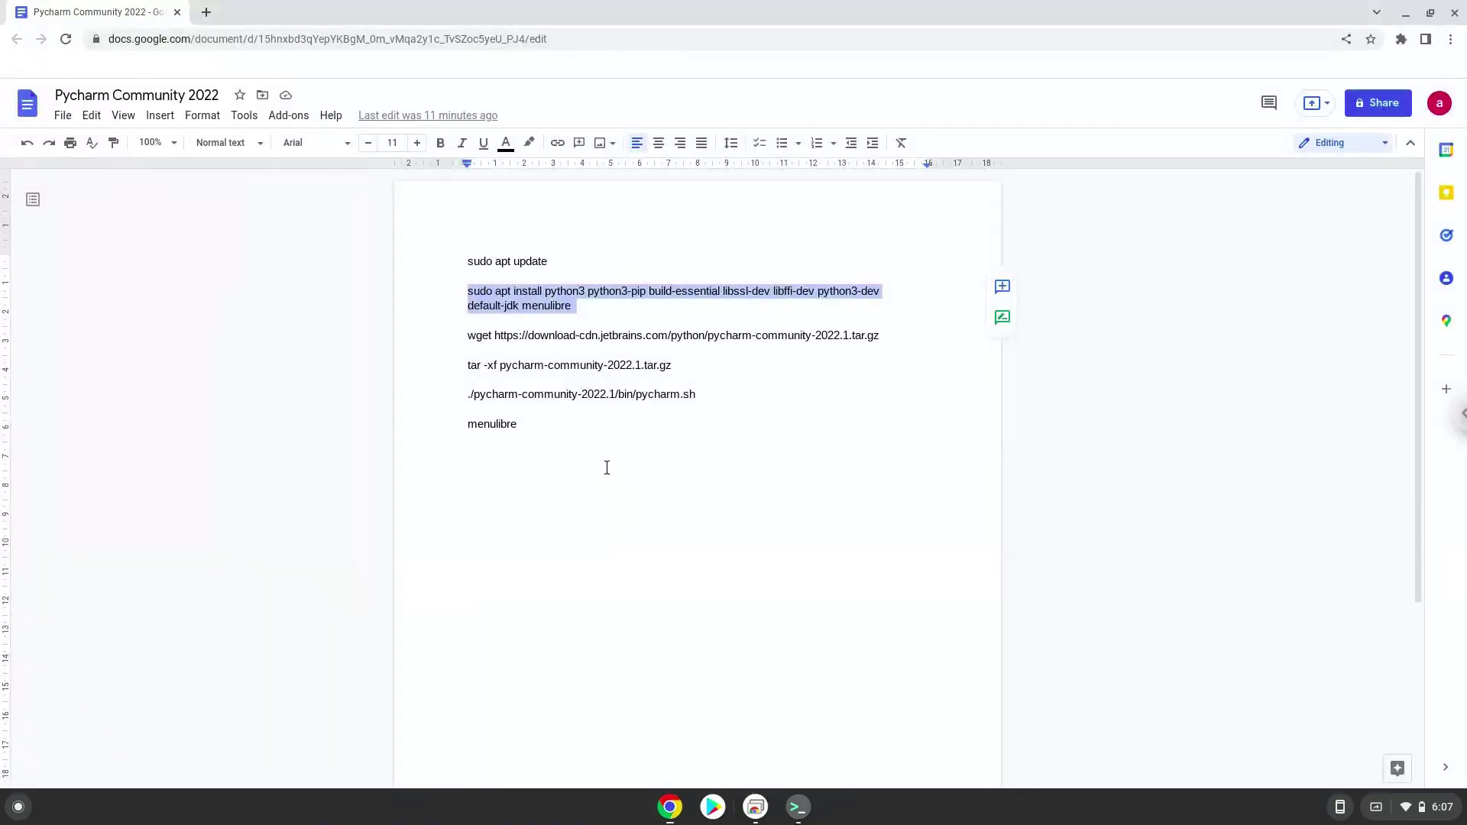
triple_click(561, 336)
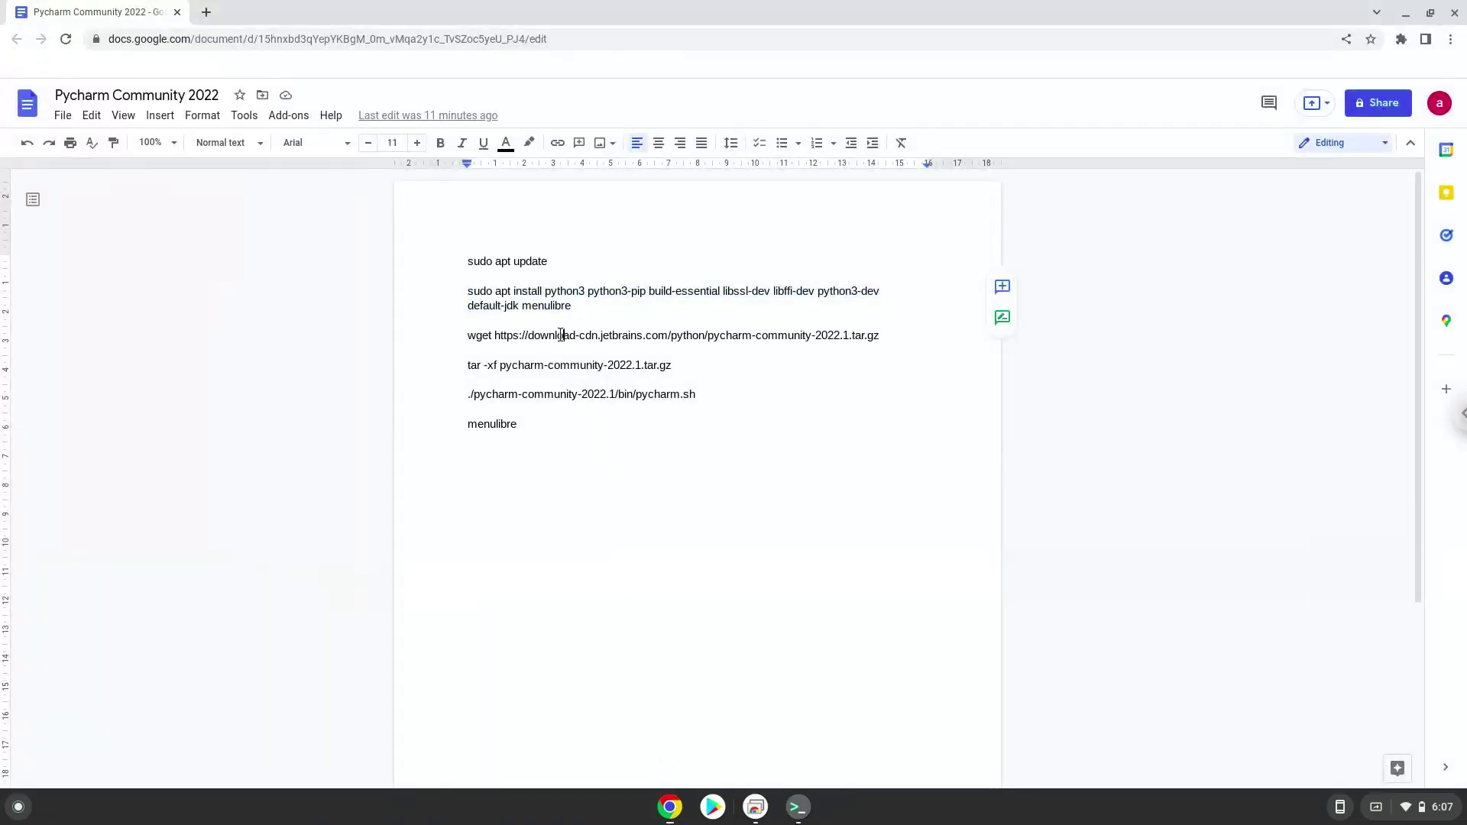
right_click(561, 335)
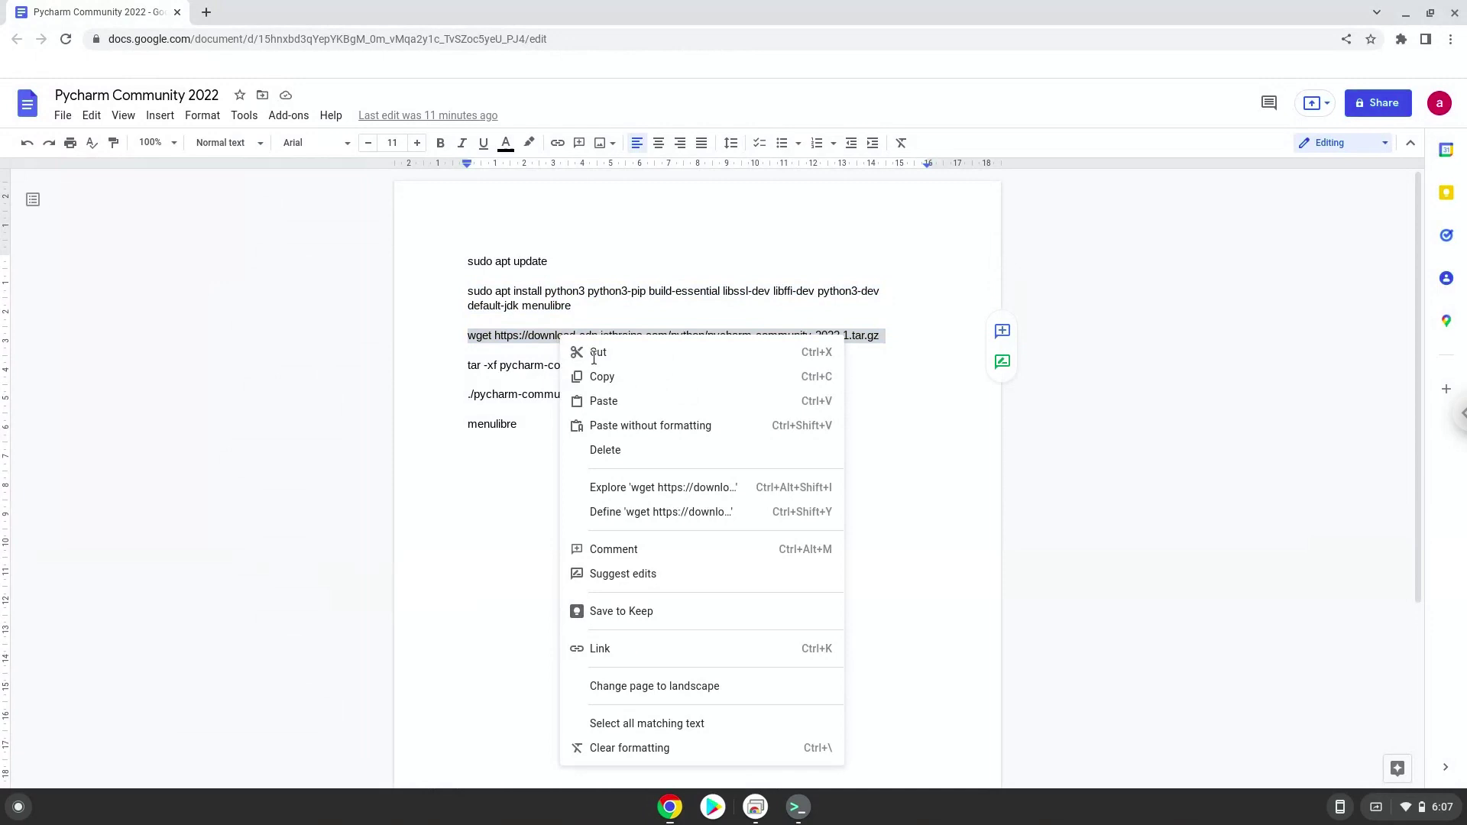
left_click(602, 376)
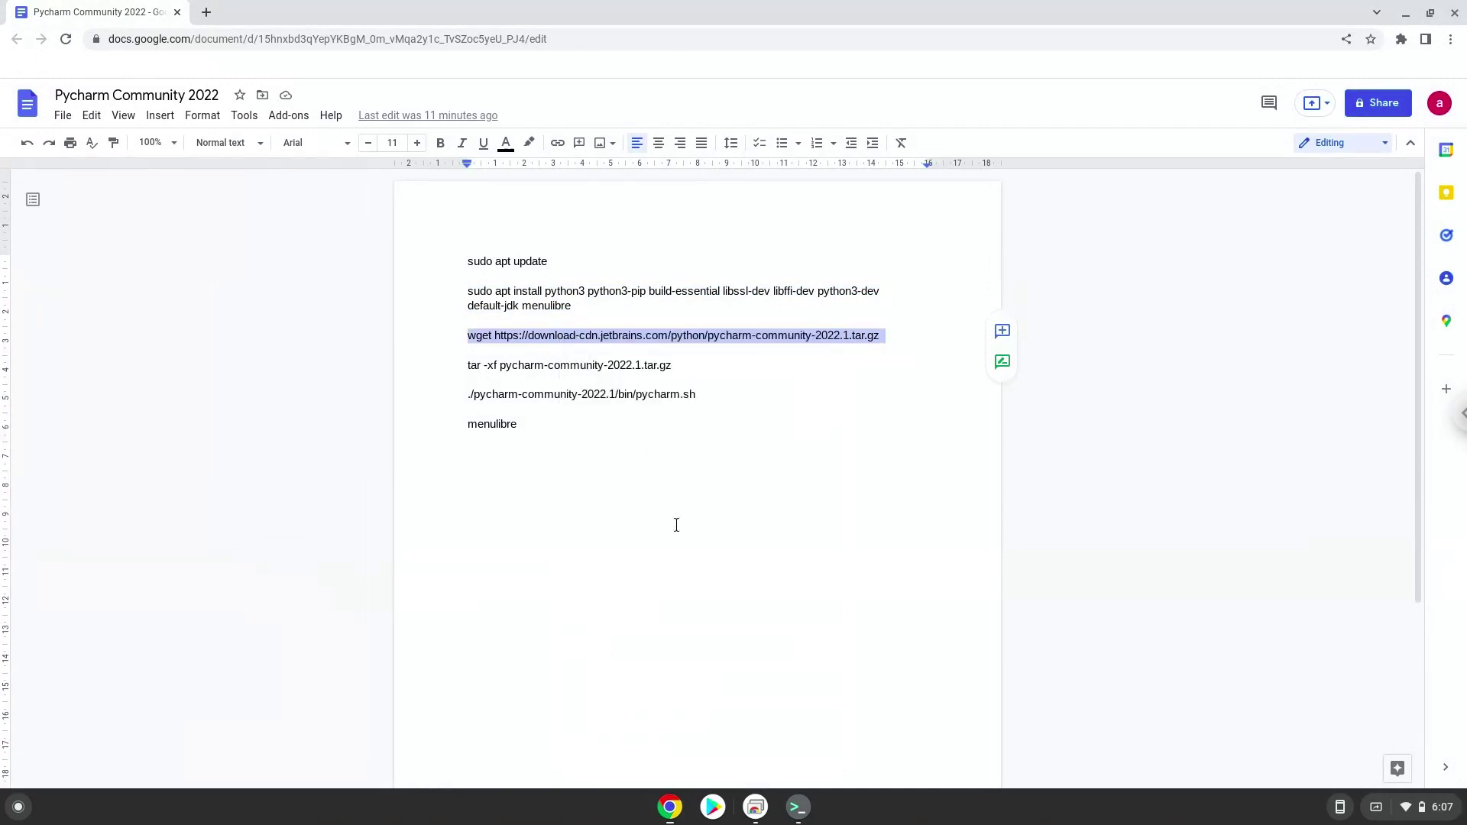
left_click(799, 808)
key("ctrl+shift+v")
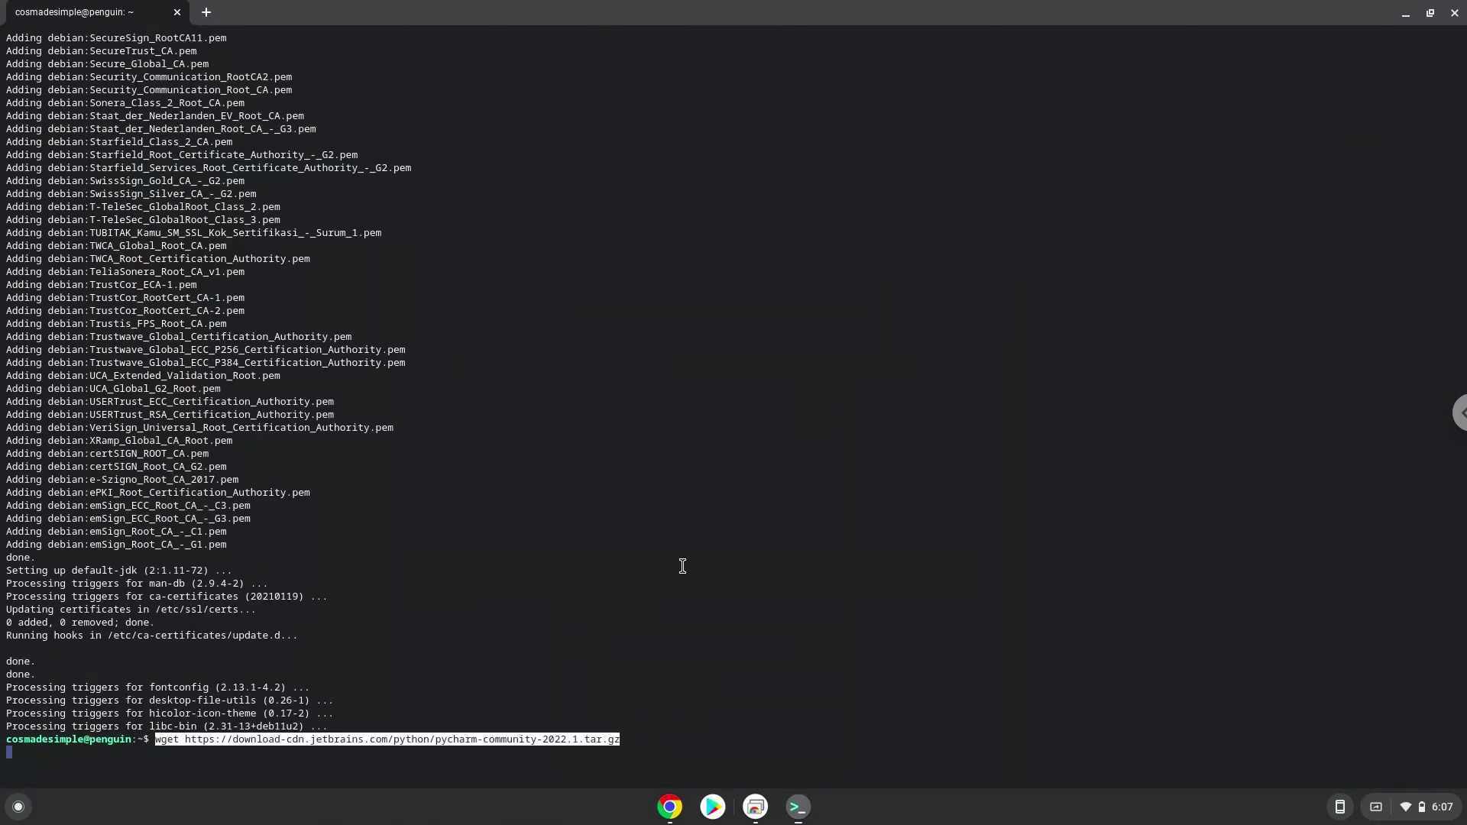
key("Return")
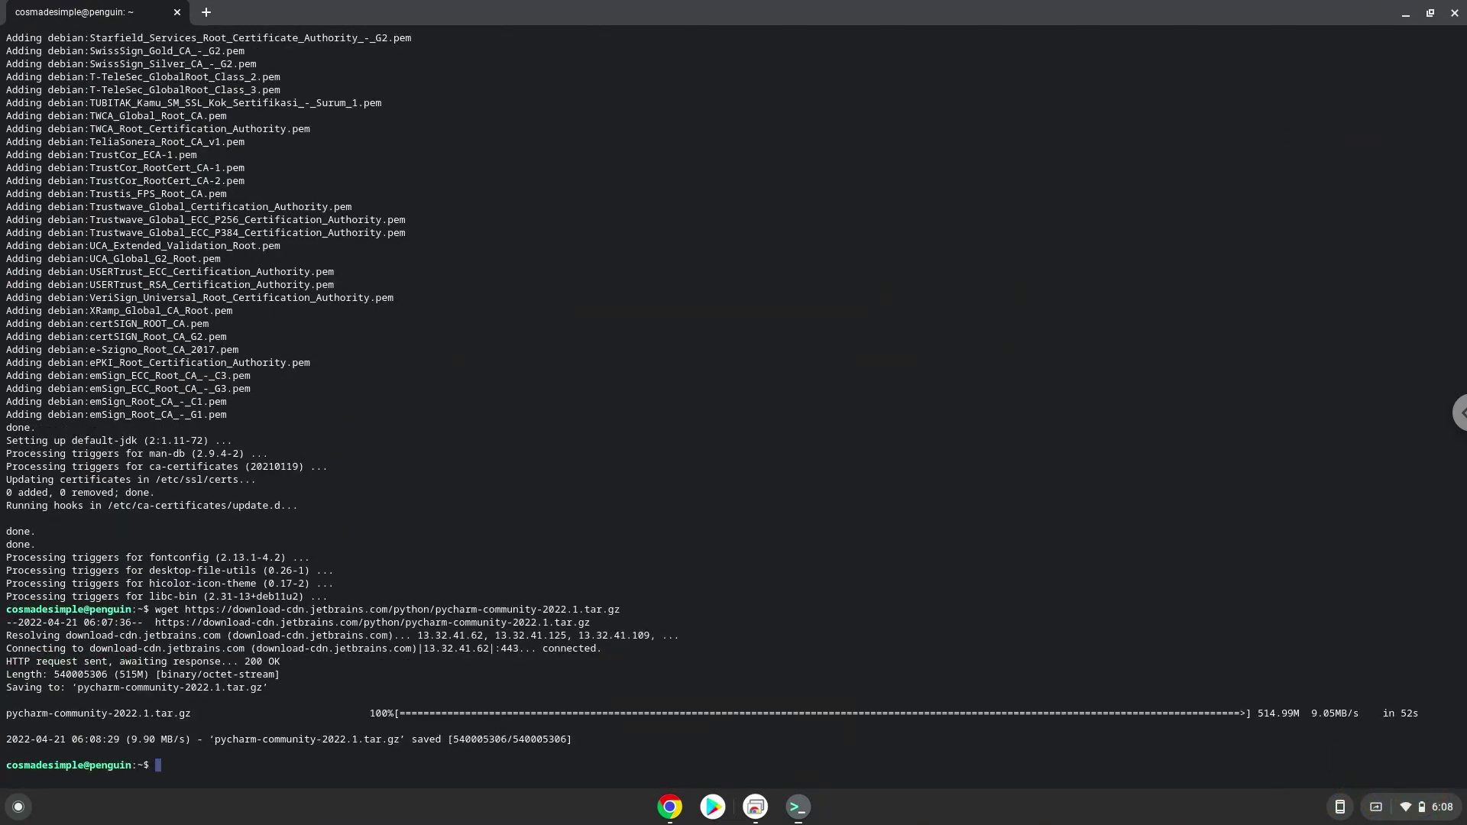
Extract the downloaded archive by copying "tar -xf pycharm-community-2022.1.tar.gz" from the document and running it in the Terminal
left_click(669, 807)
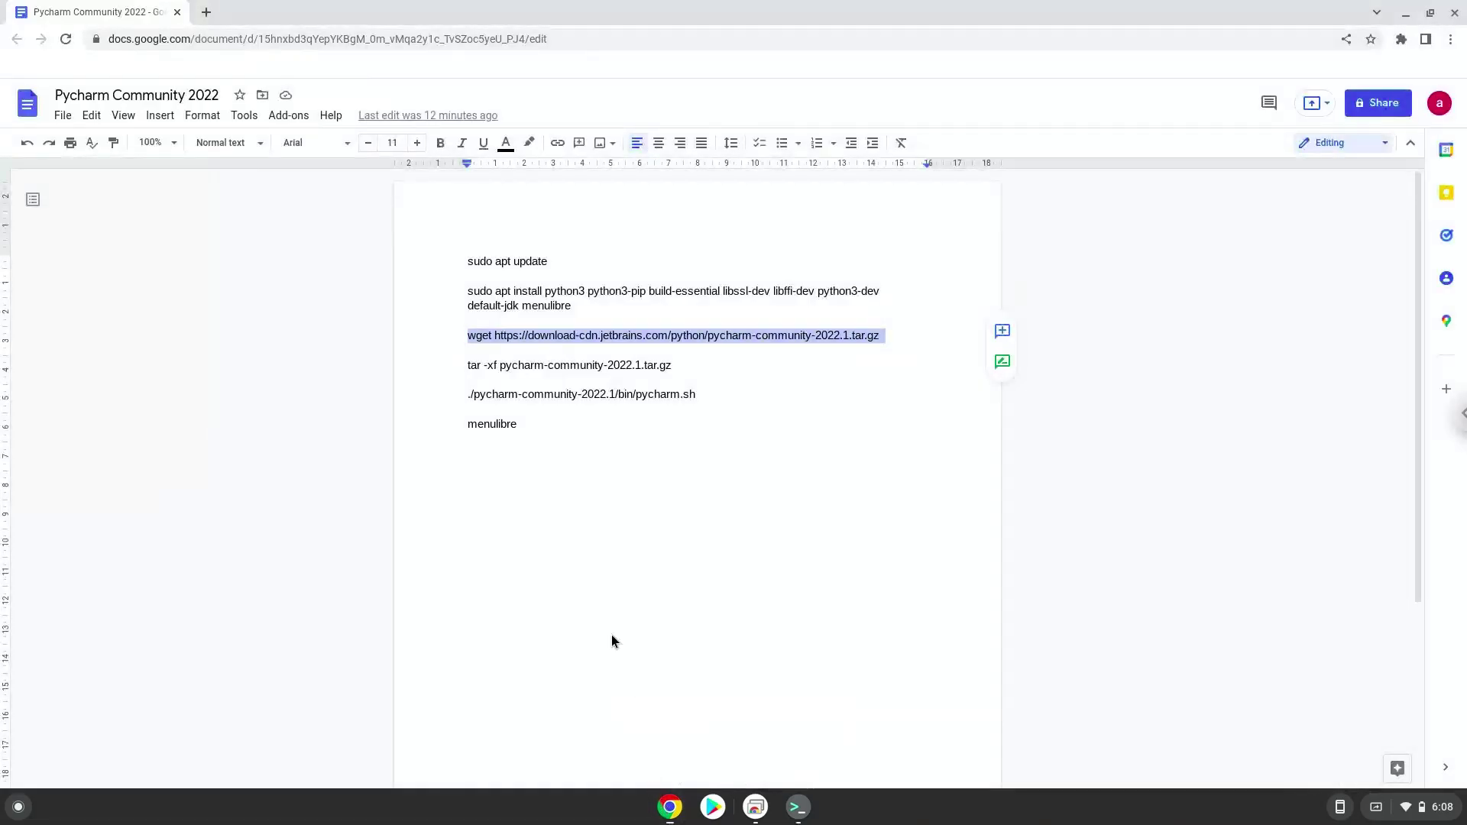
triple_click(562, 364)
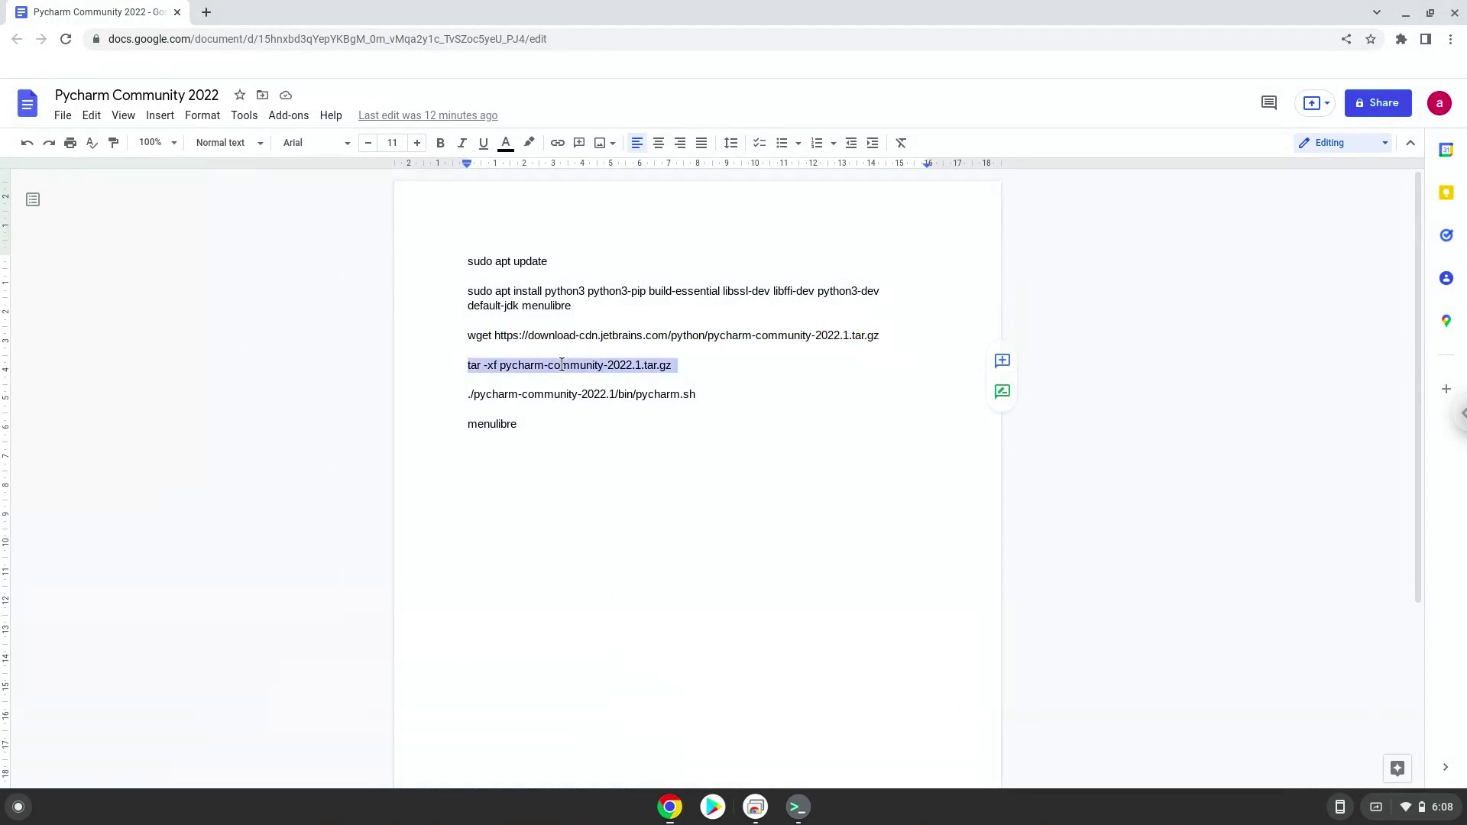
right_click(561, 364)
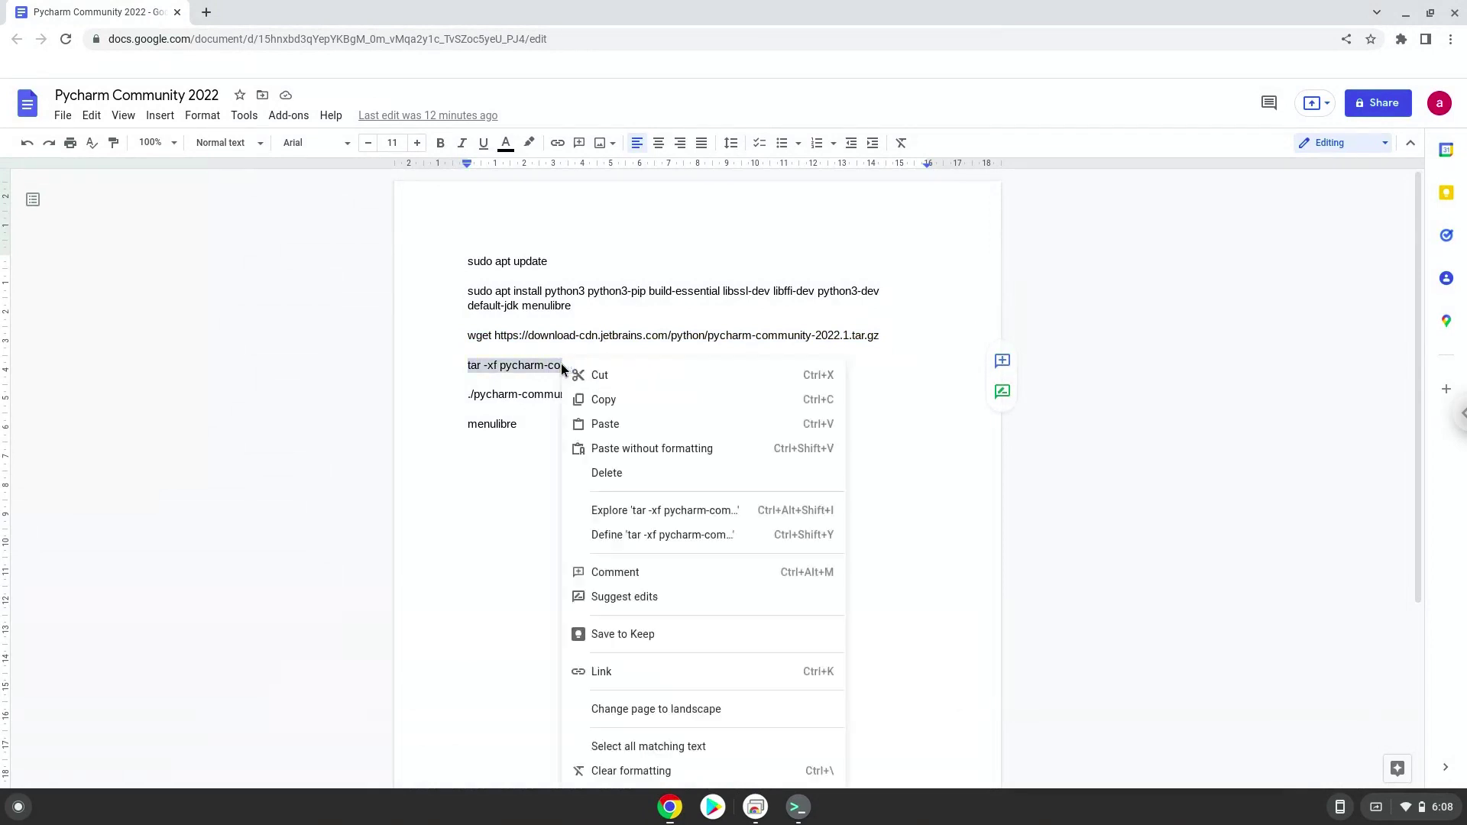
left_click(602, 398)
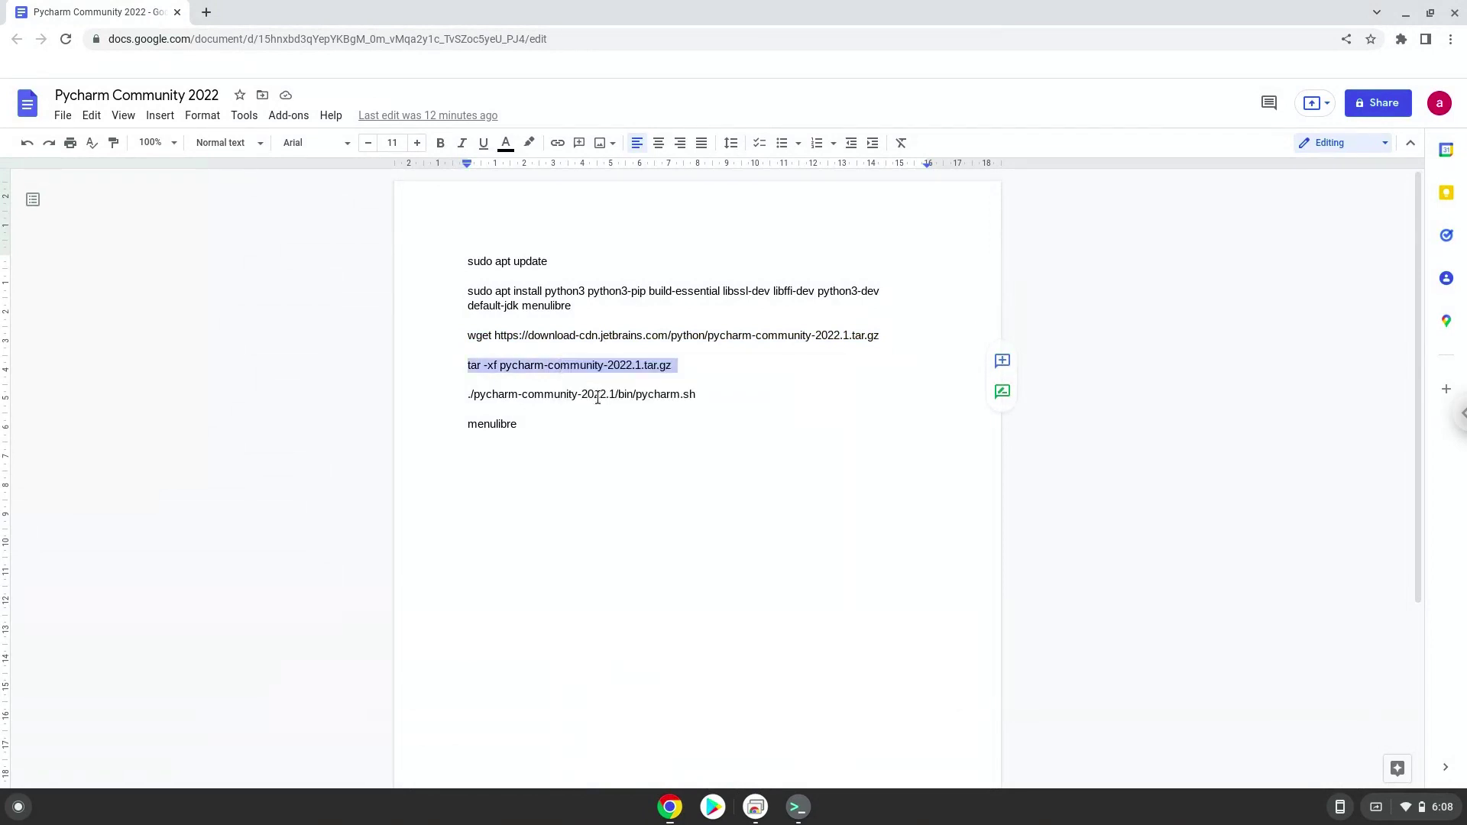
left_click(797, 807)
key("ctrl+shift+v")
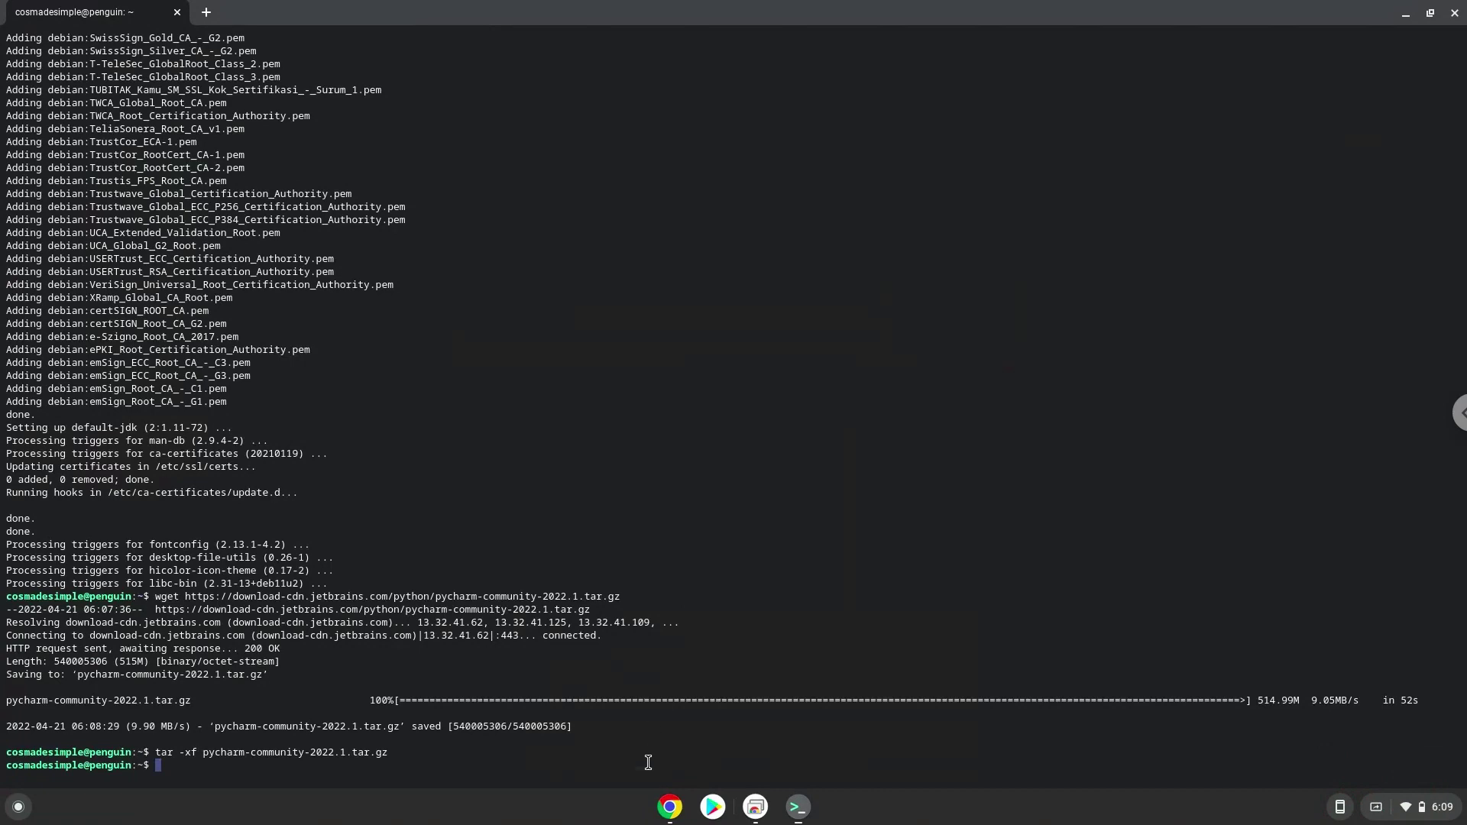
Copy "./pycharm-community-2022.1/bin/pycharm.sh" from the document and run it in the Terminal to start PyCharm
left_click(668, 808)
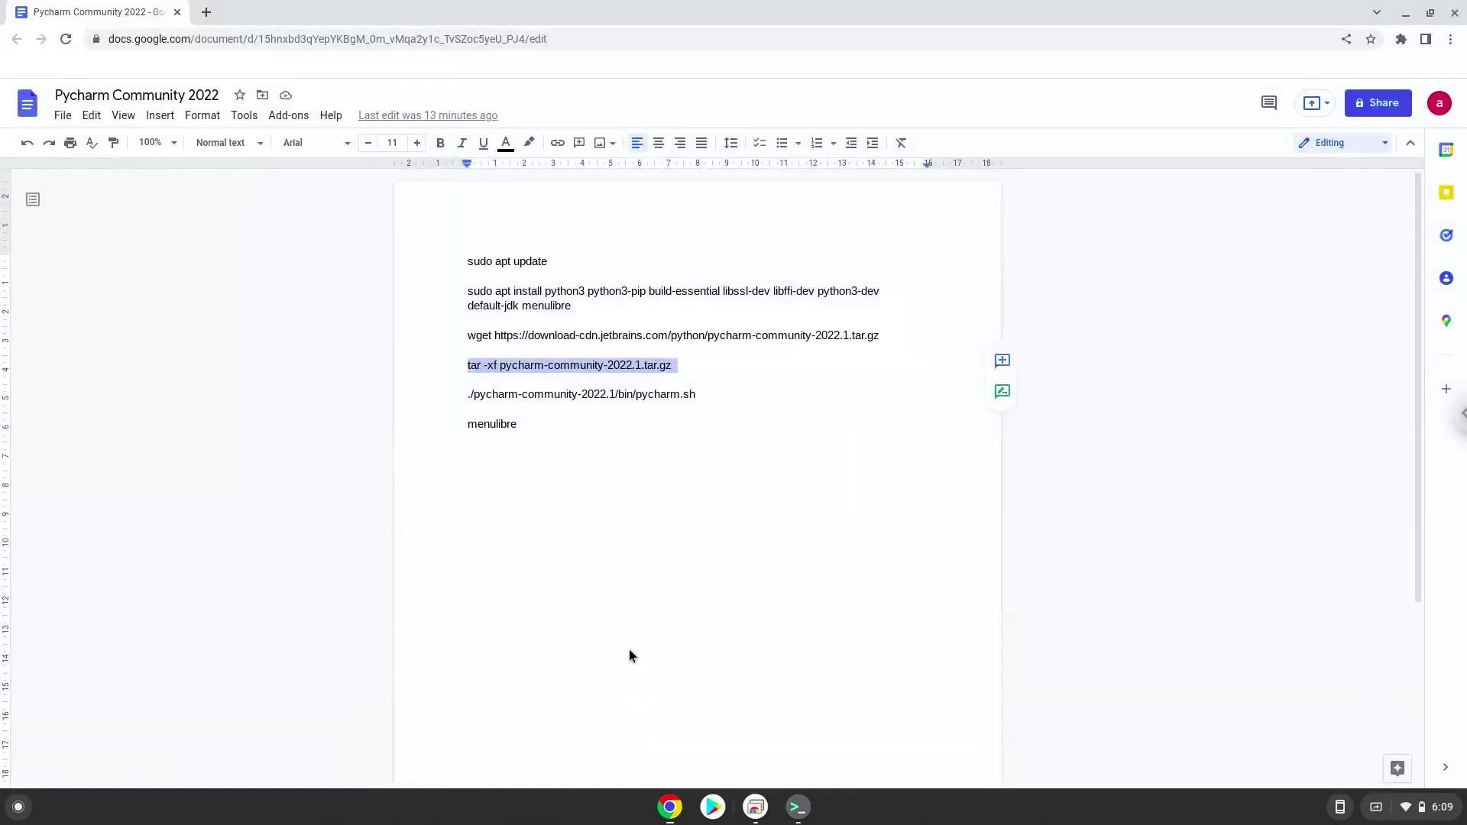
triple_click(564, 392)
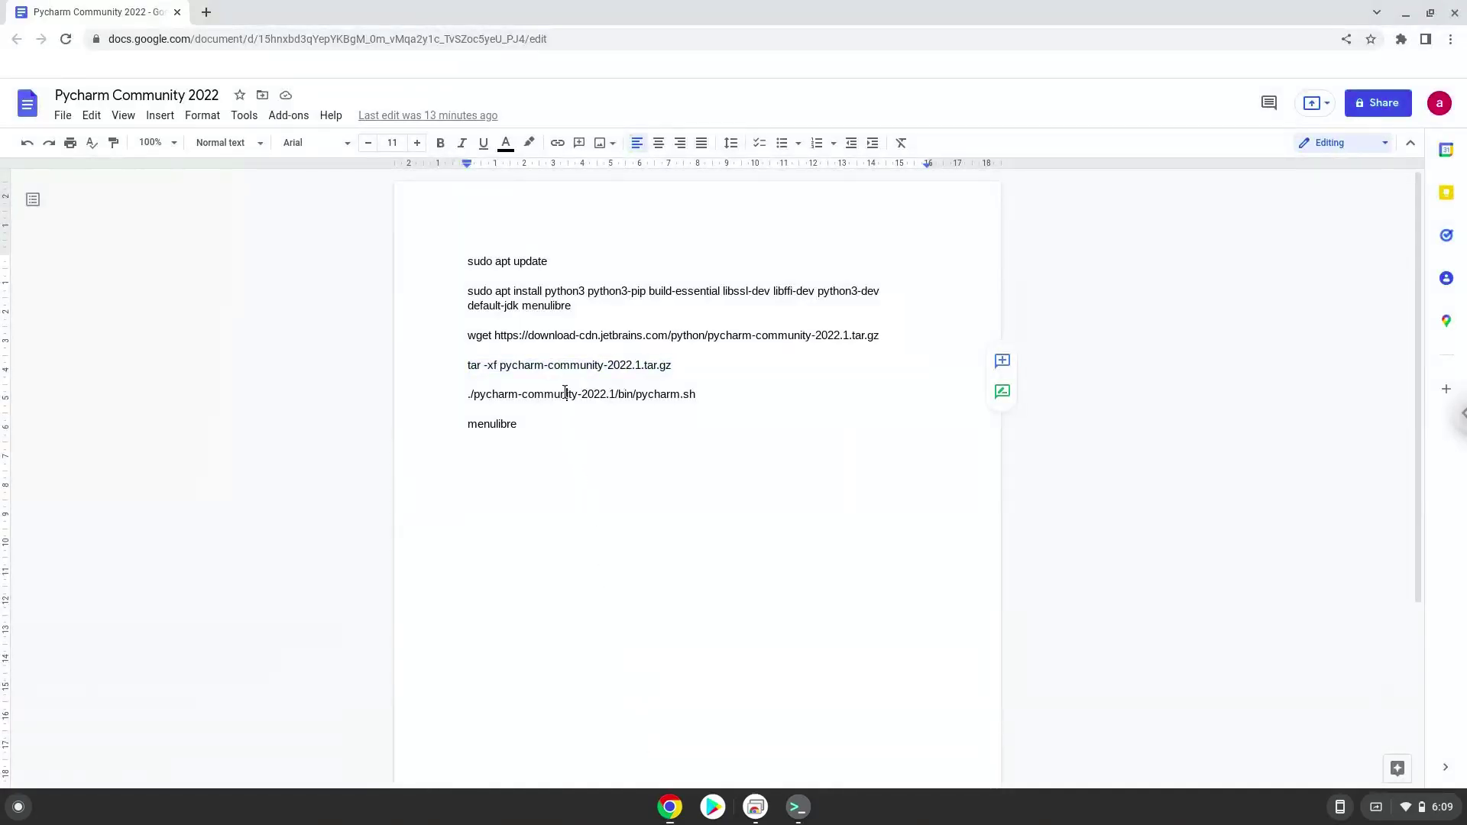
right_click(564, 394)
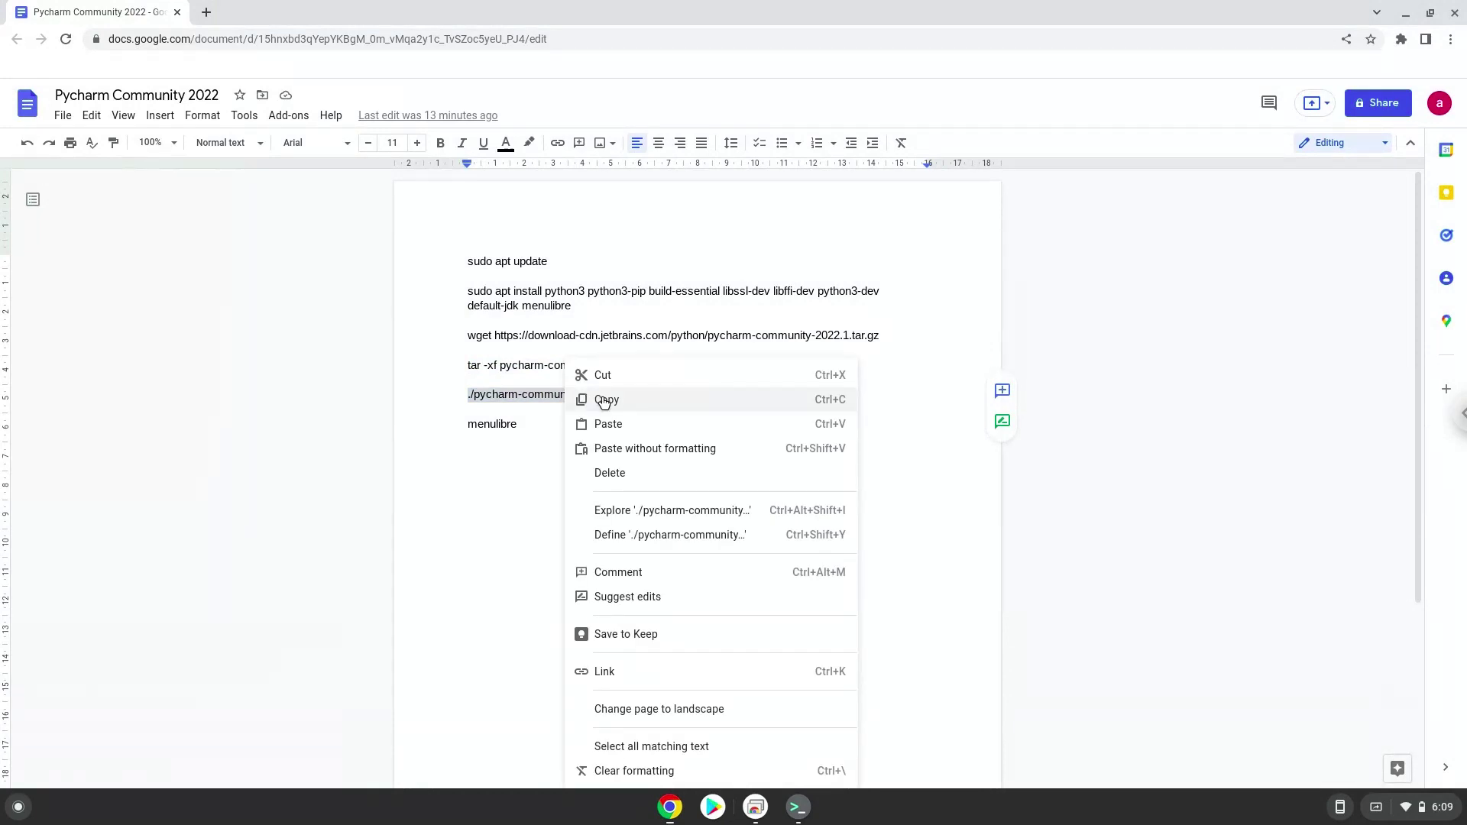
left_click(603, 397)
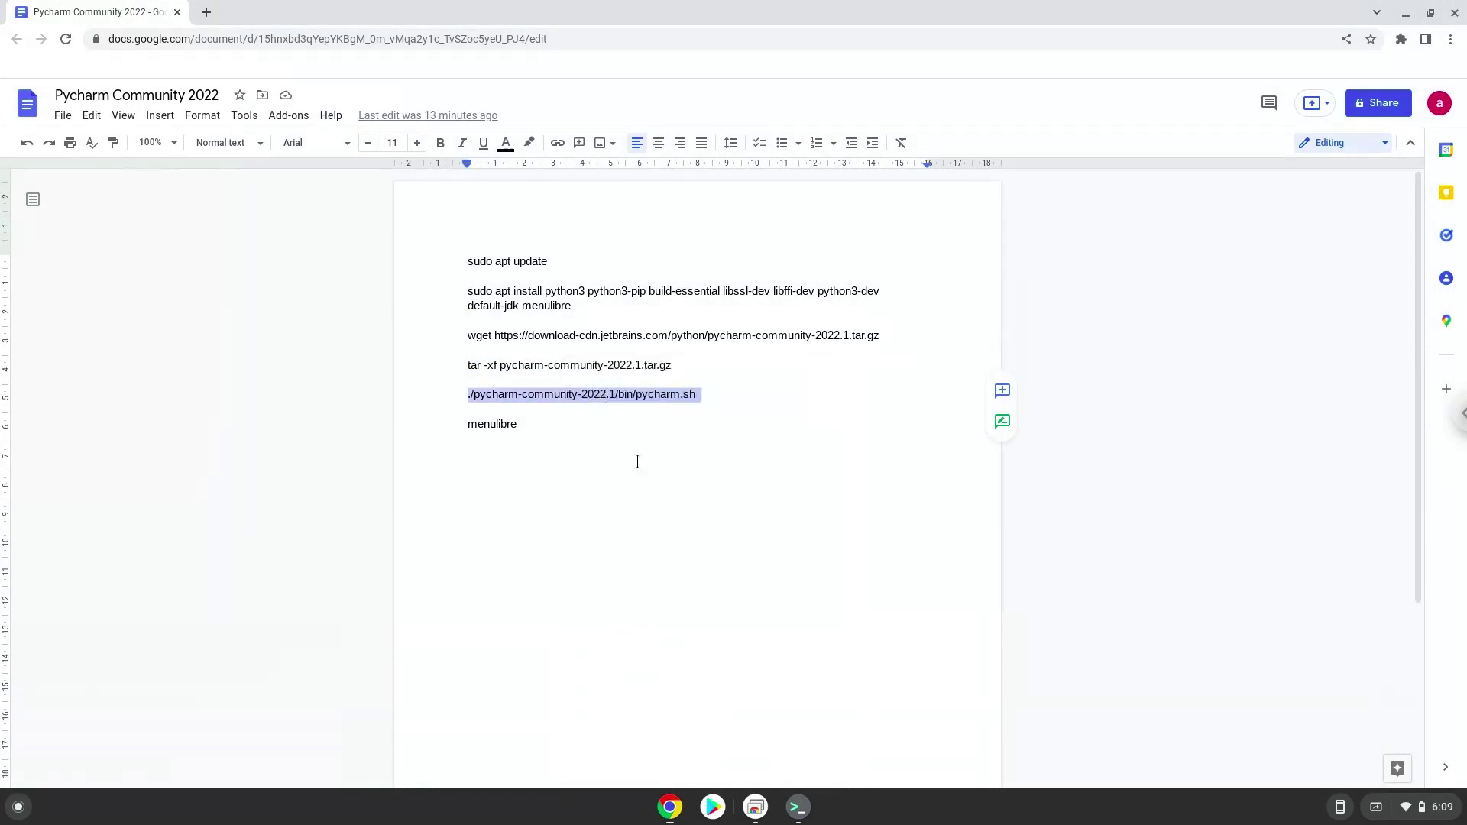
left_click(798, 807)
type("./pycharm-community-2022.1/bin/pycharm.sh")
key("Return")
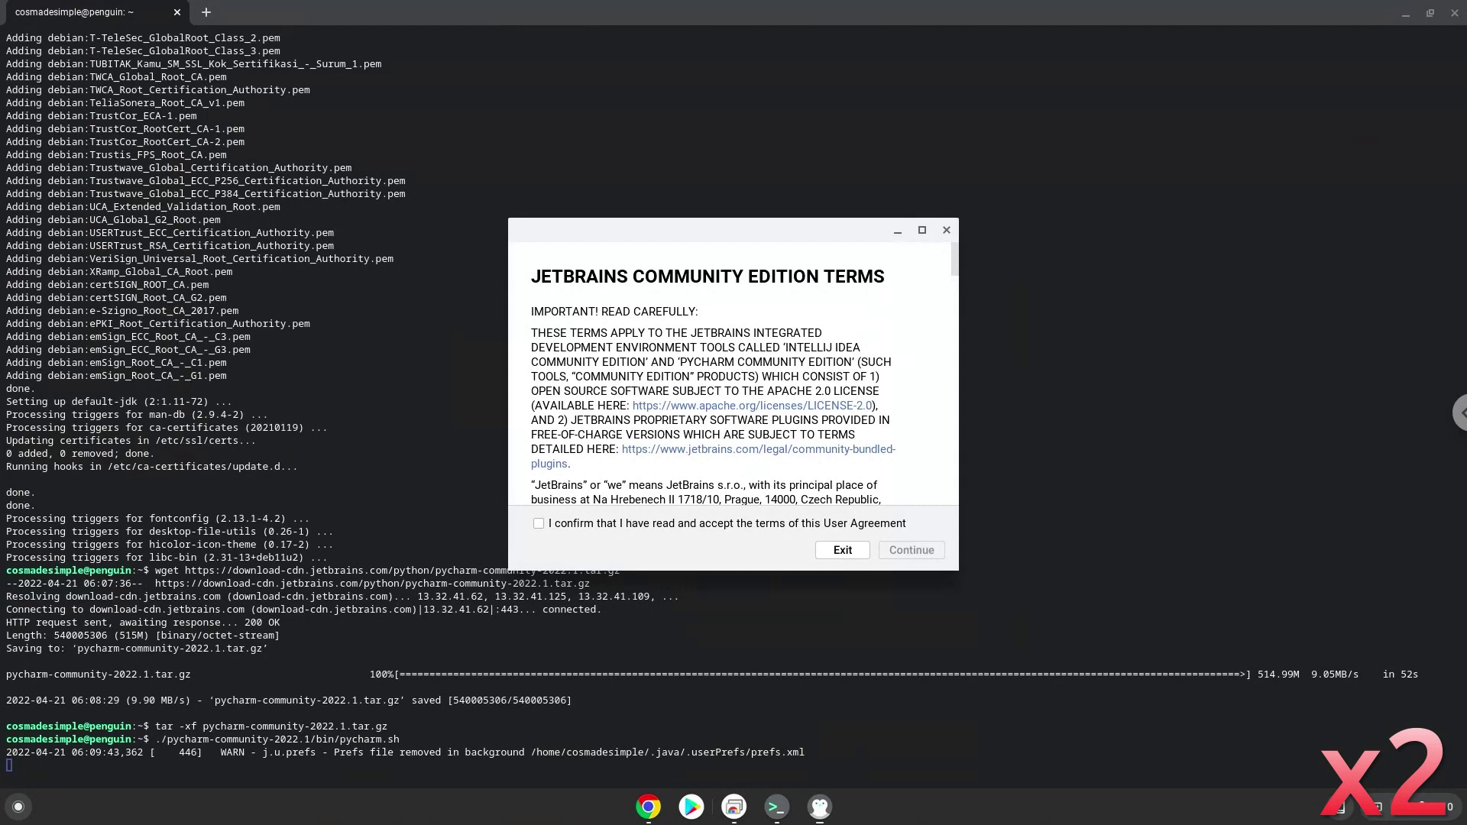
Accept the JetBrains Community Edition user agreement and continue to PyCharm
left_click(760, 525)
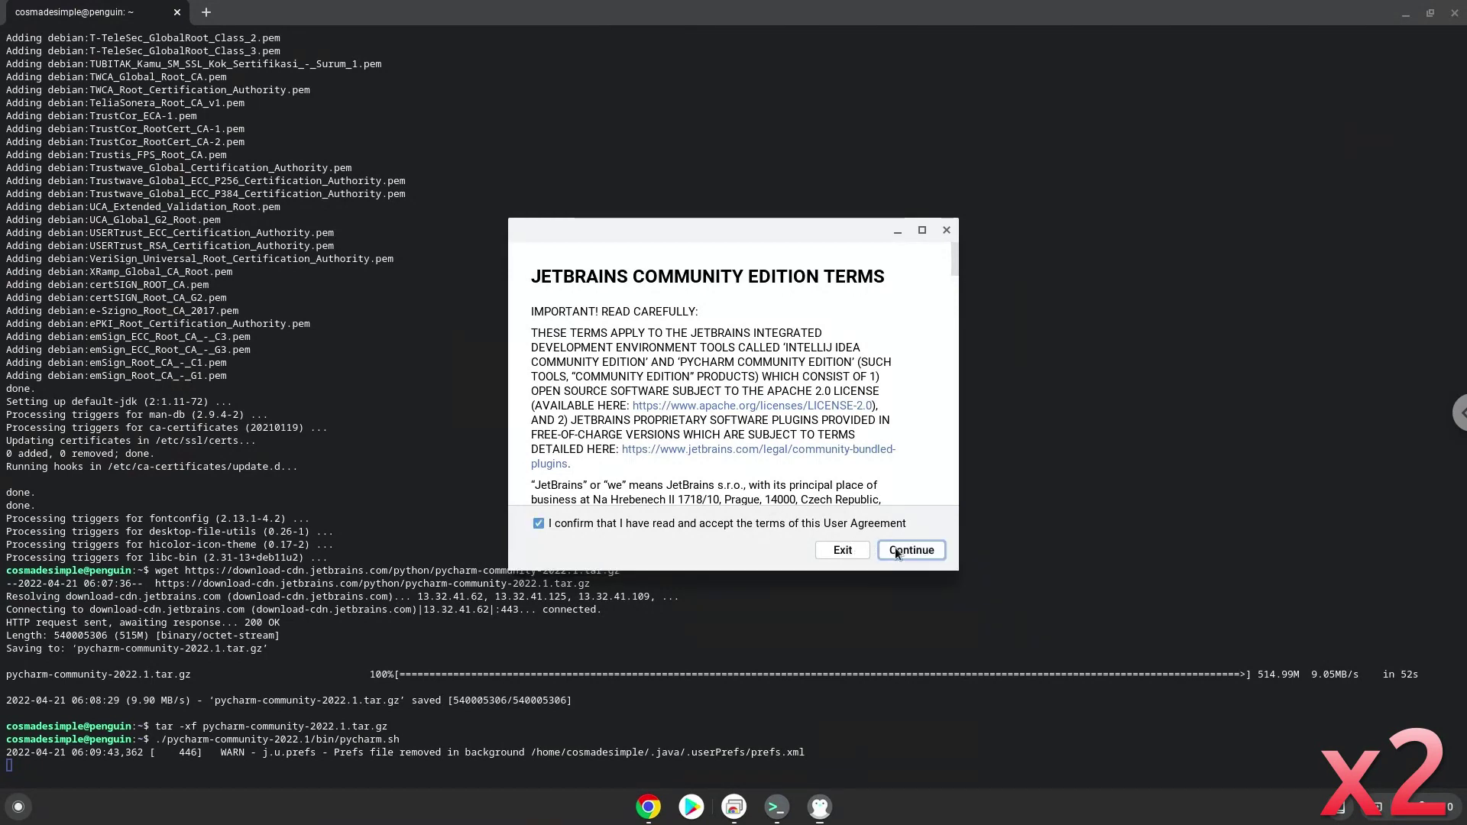
left_click(896, 547)
left_click(896, 547)
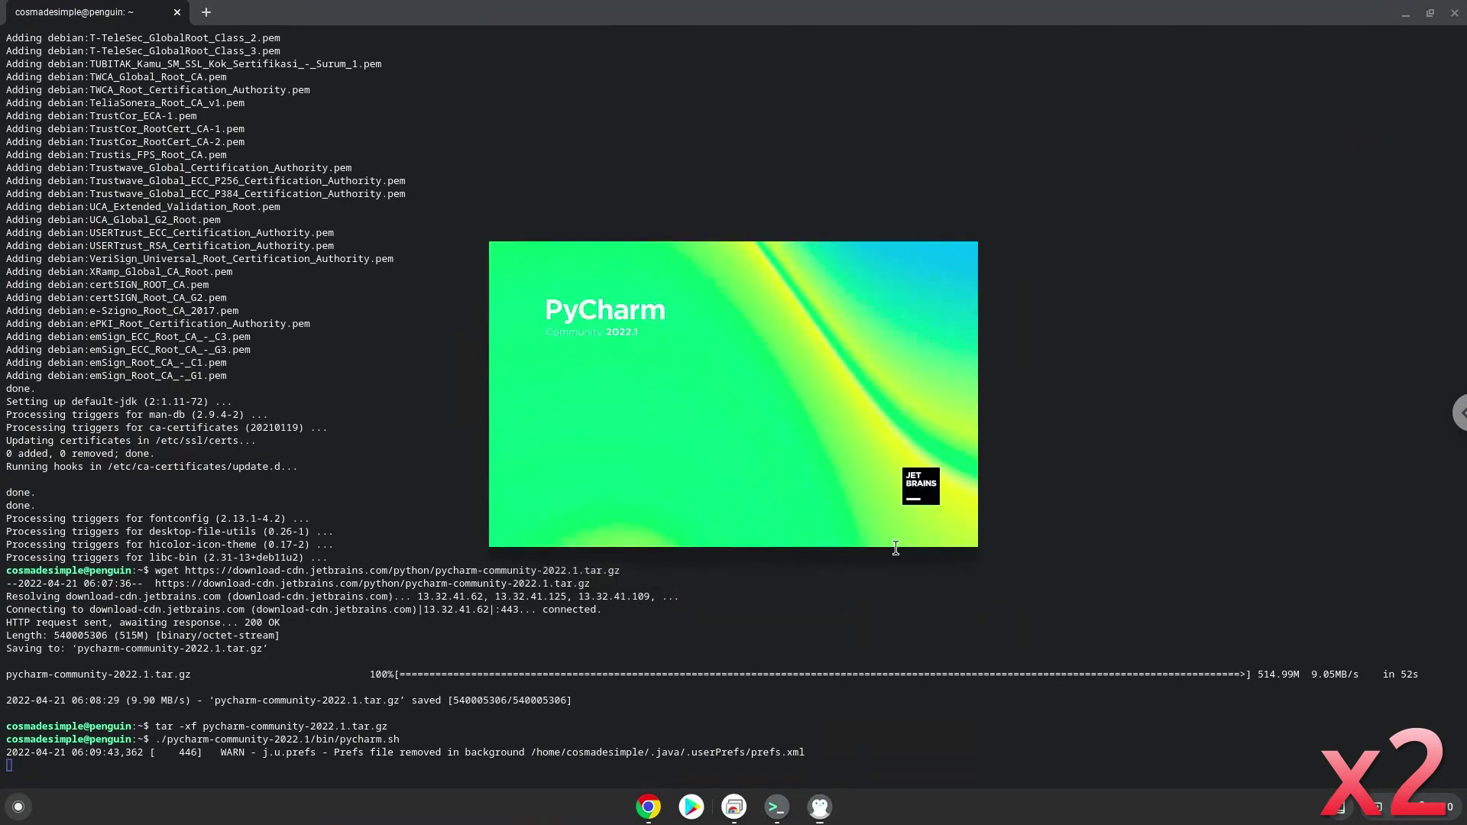
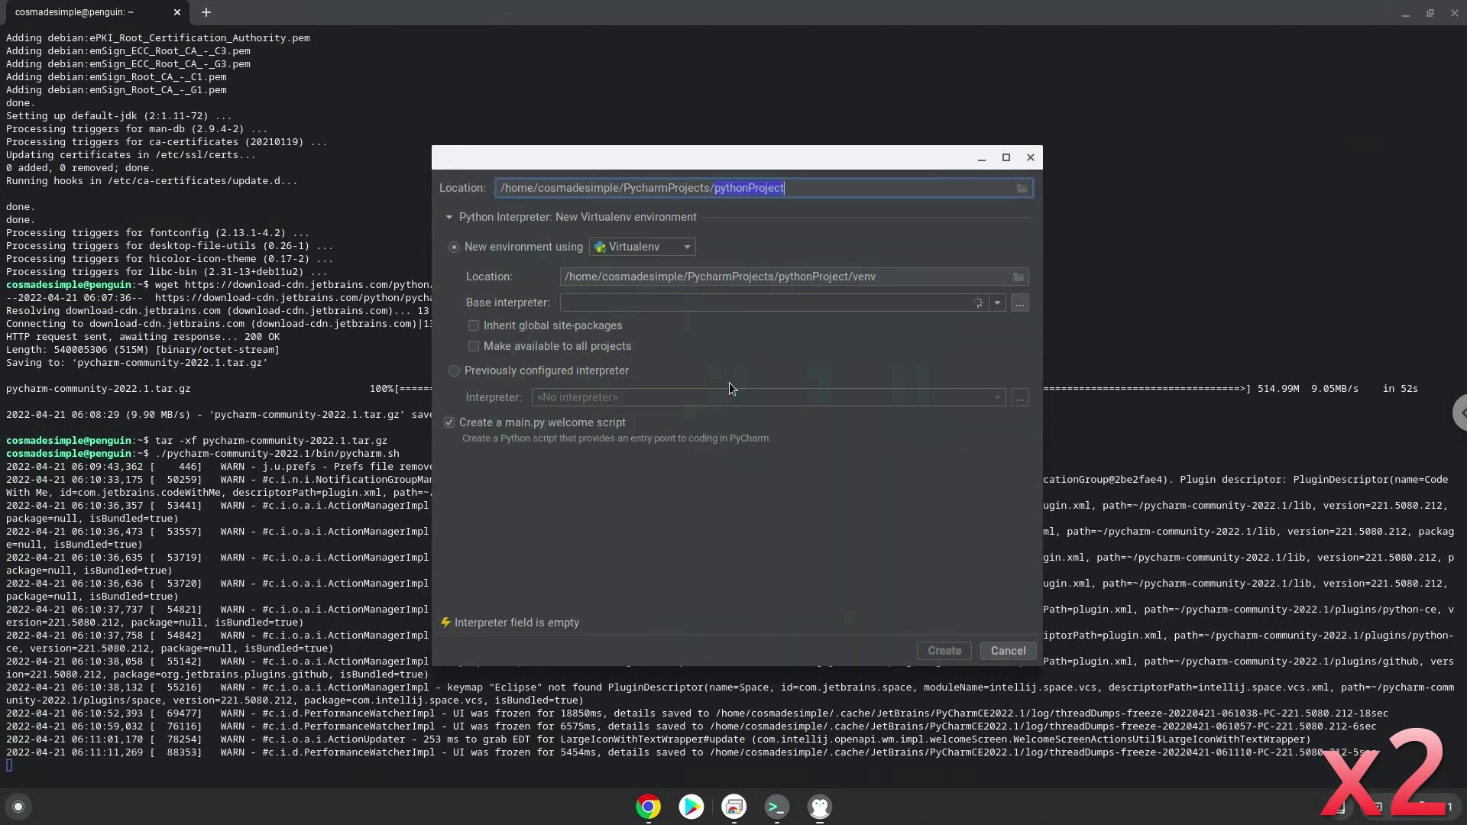
Create pythonProject with a new Virtualenv environment and the main.py welcome script, and exit PyCharm once the maximized project has loaded
left_click(931, 652)
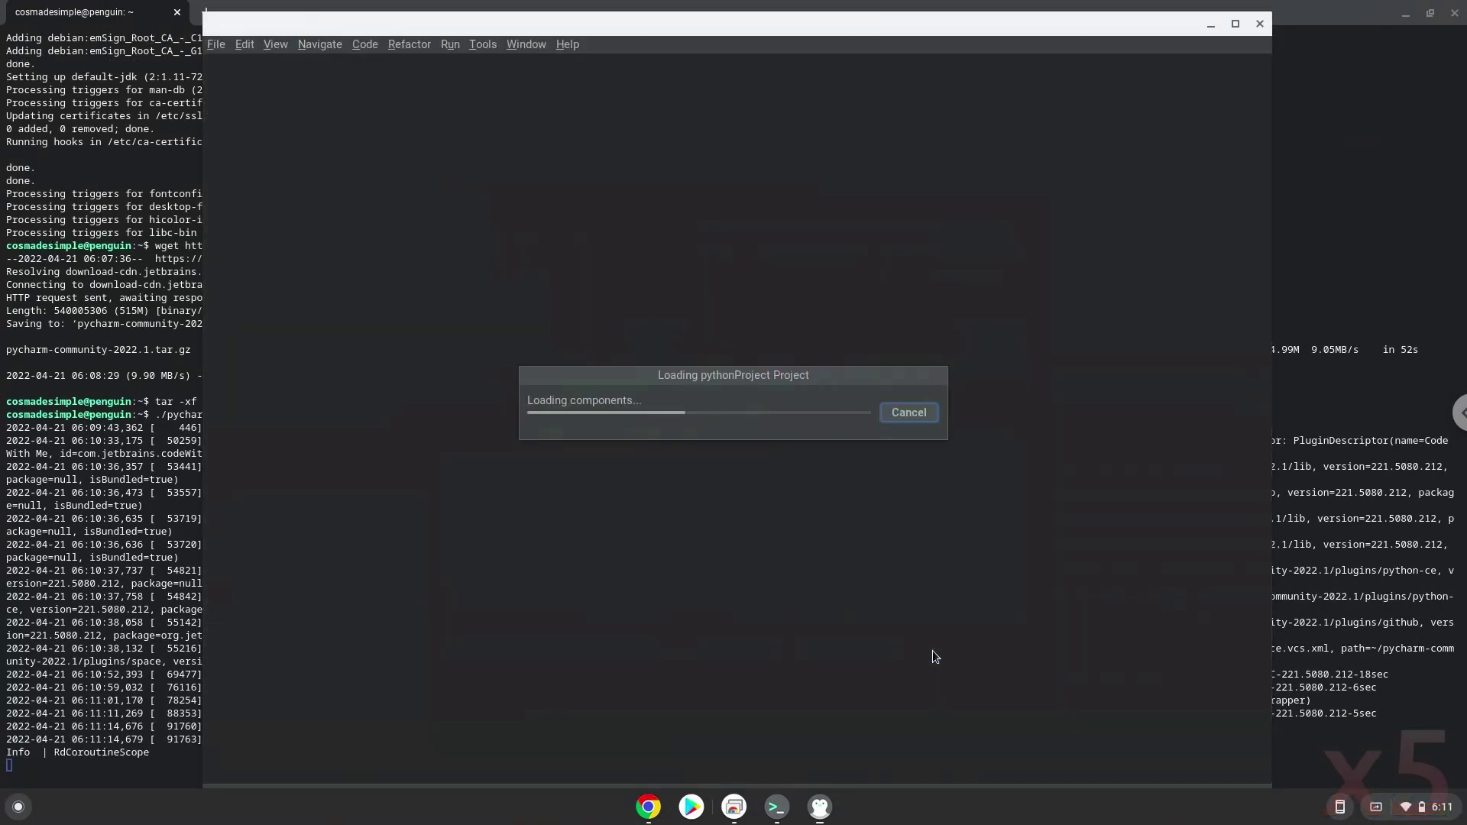
left_click(1234, 24)
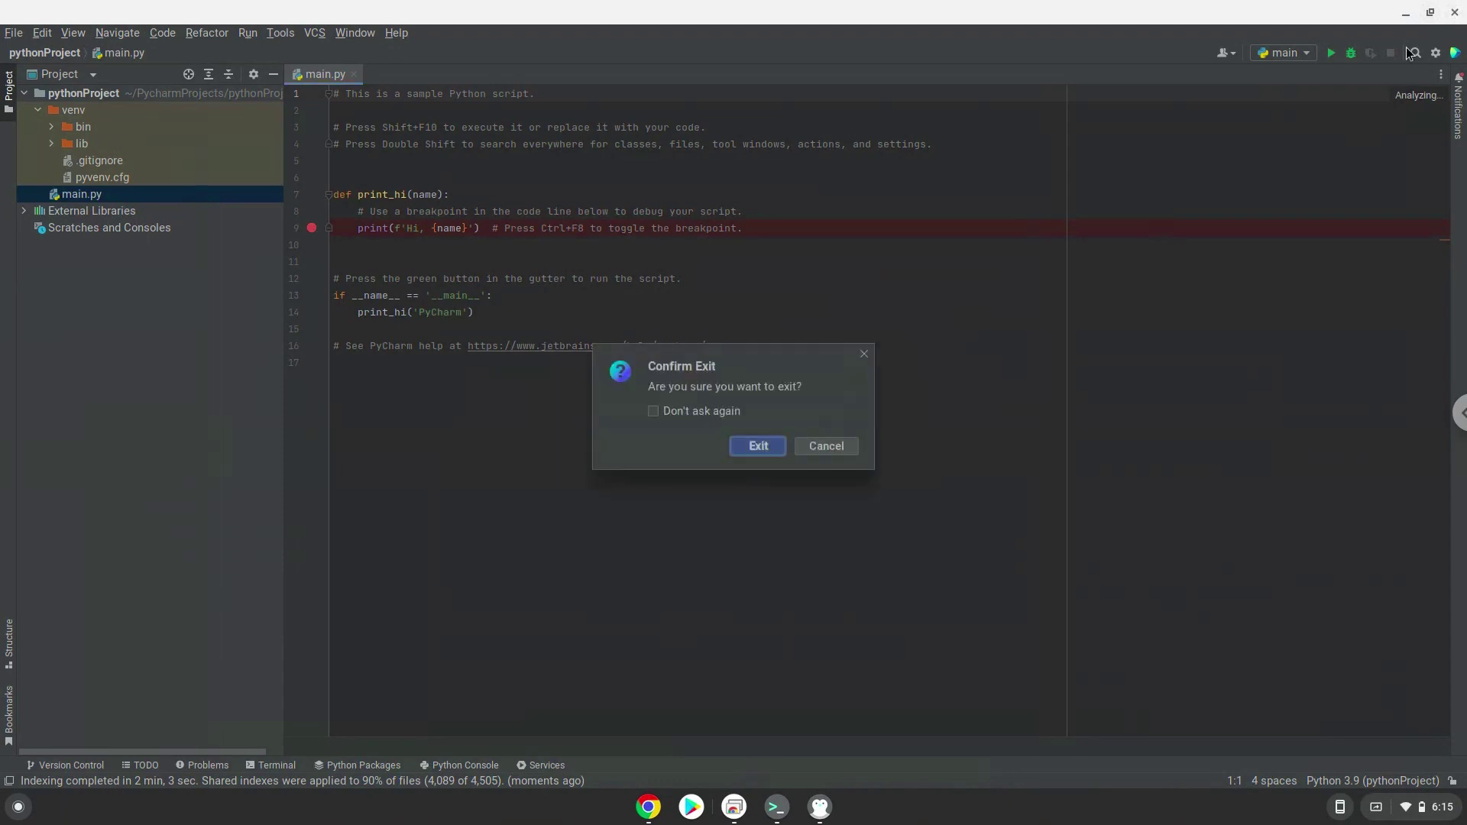
left_click(752, 446)
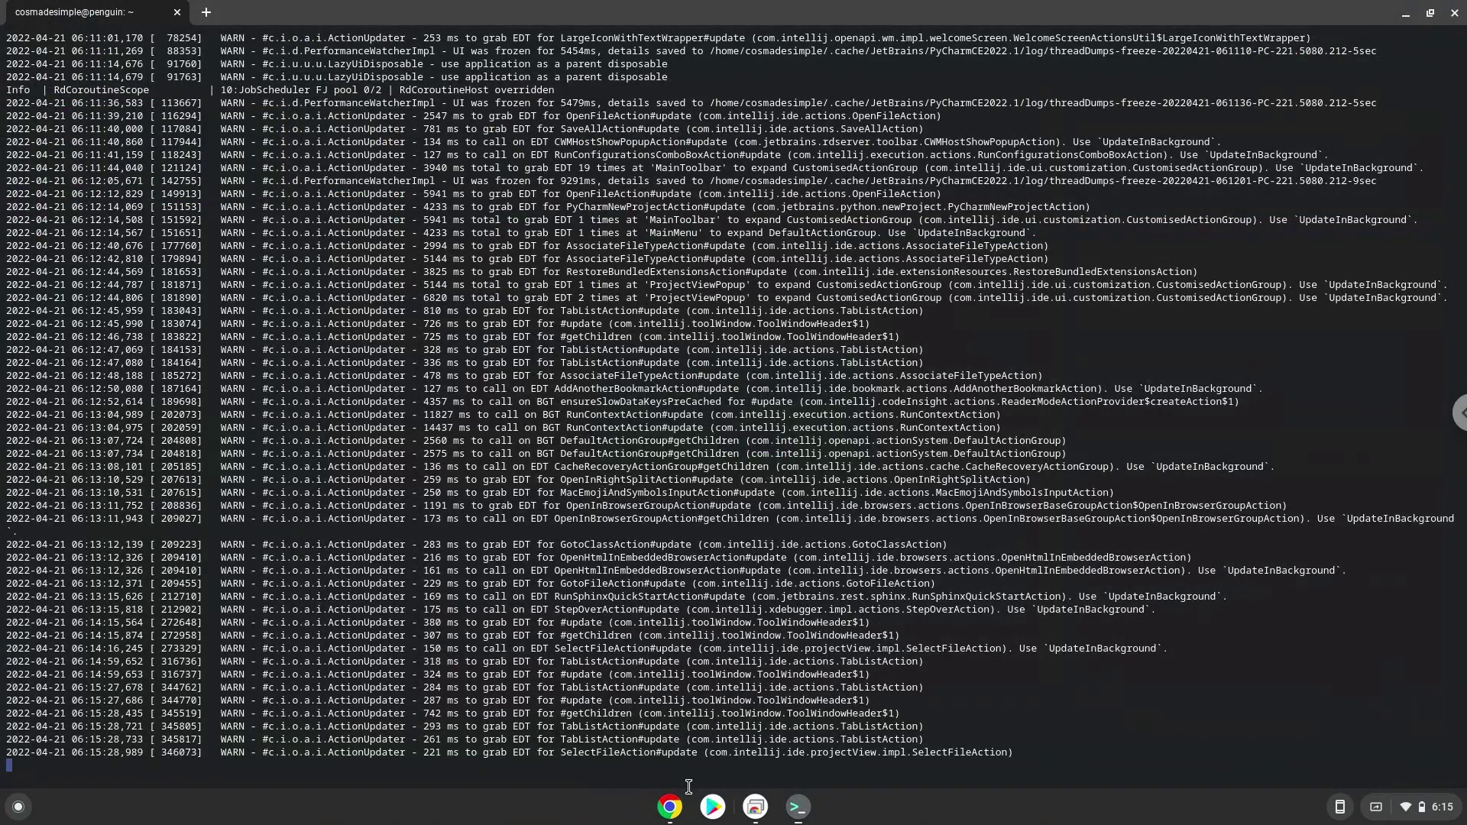
Copy the "menulibre" command from the document and run it in the Terminal
left_click(670, 807)
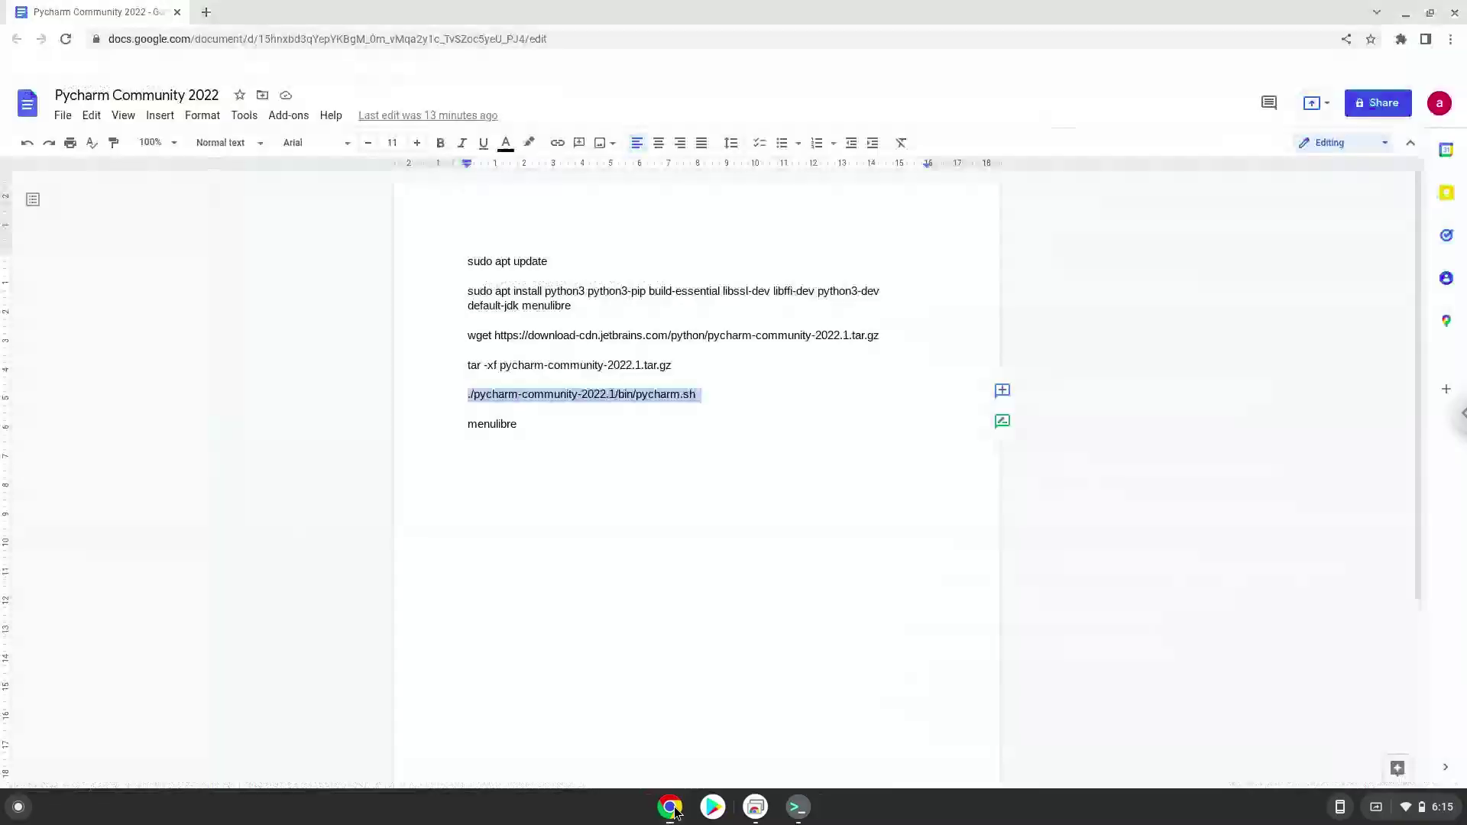
triple_click(488, 425)
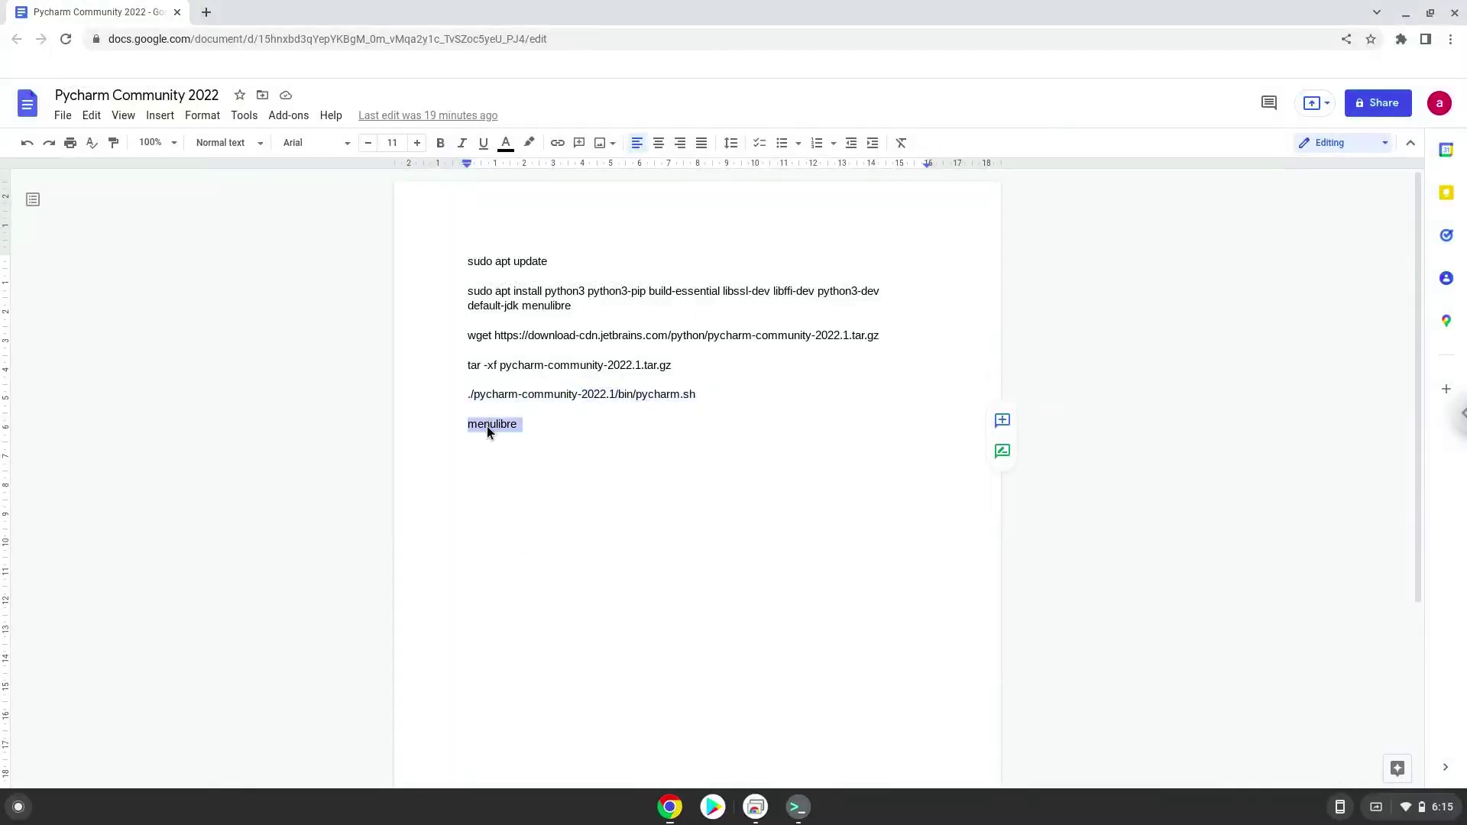
right_click(487, 426)
left_click(567, 400)
left_click(798, 810)
key("ctrl+shift+v")
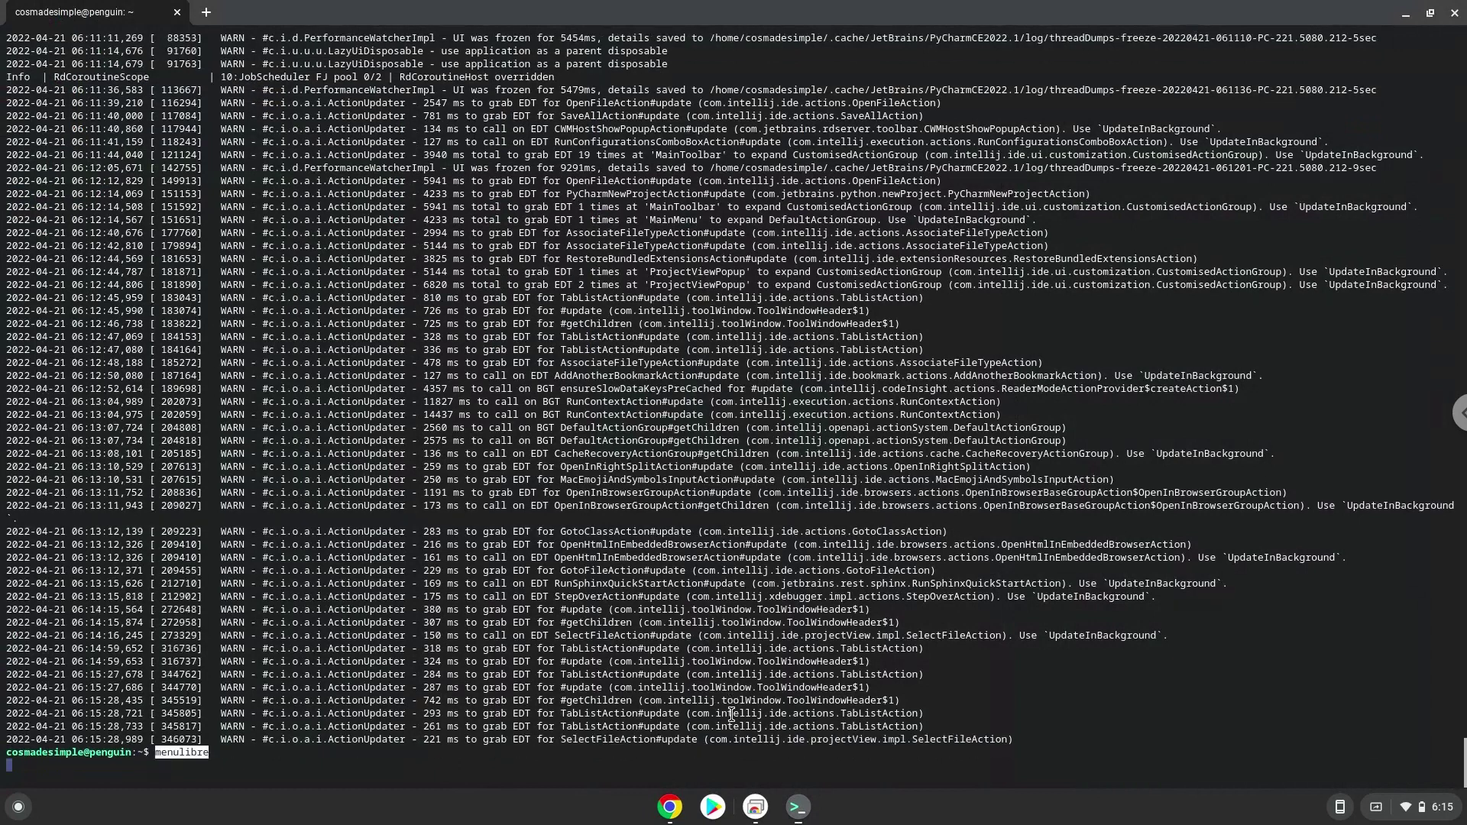
key("Return")
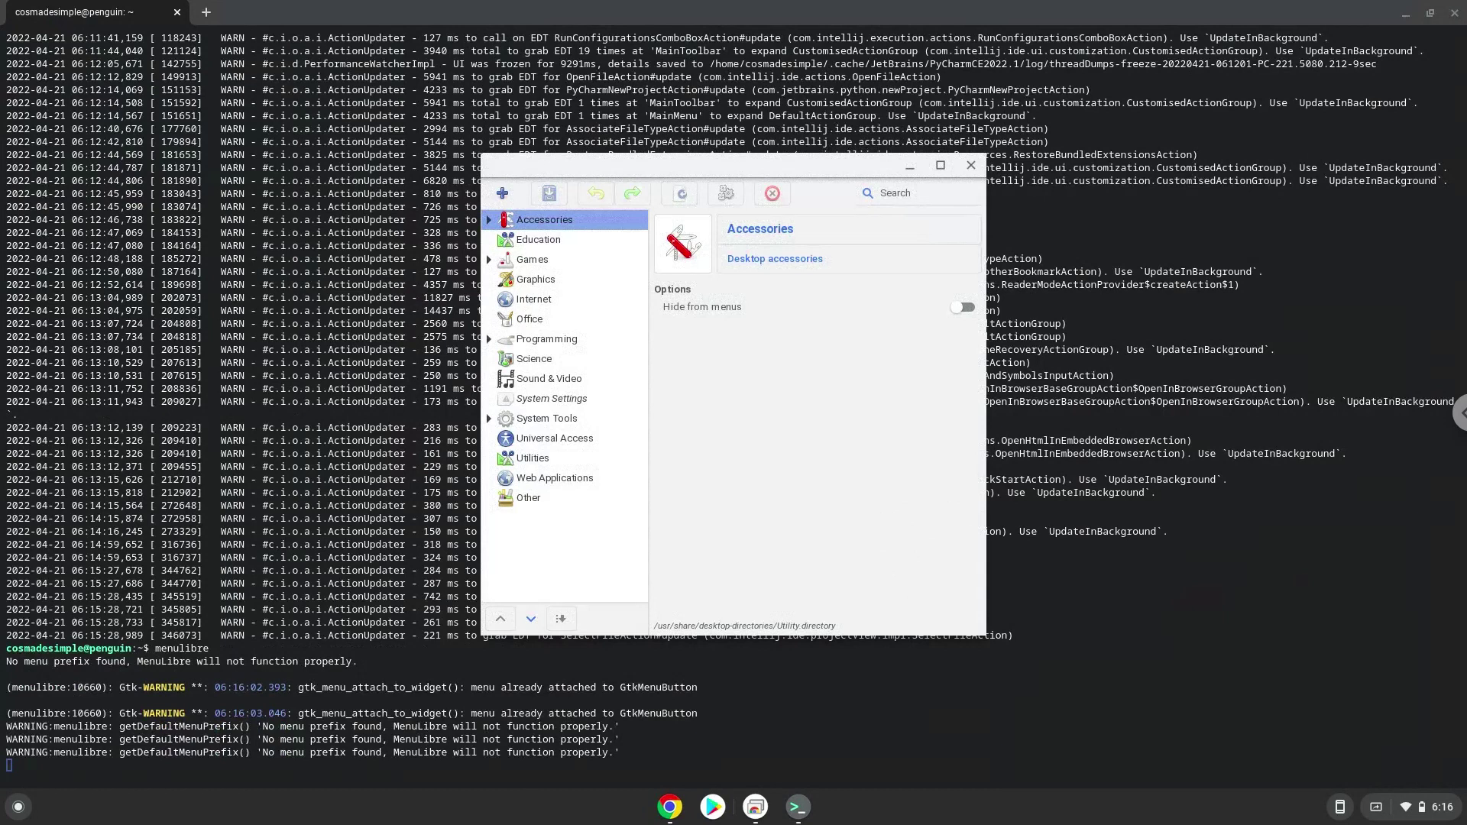
Add a new launcher under the Programming category and name it PyCharm
left_click(536, 339)
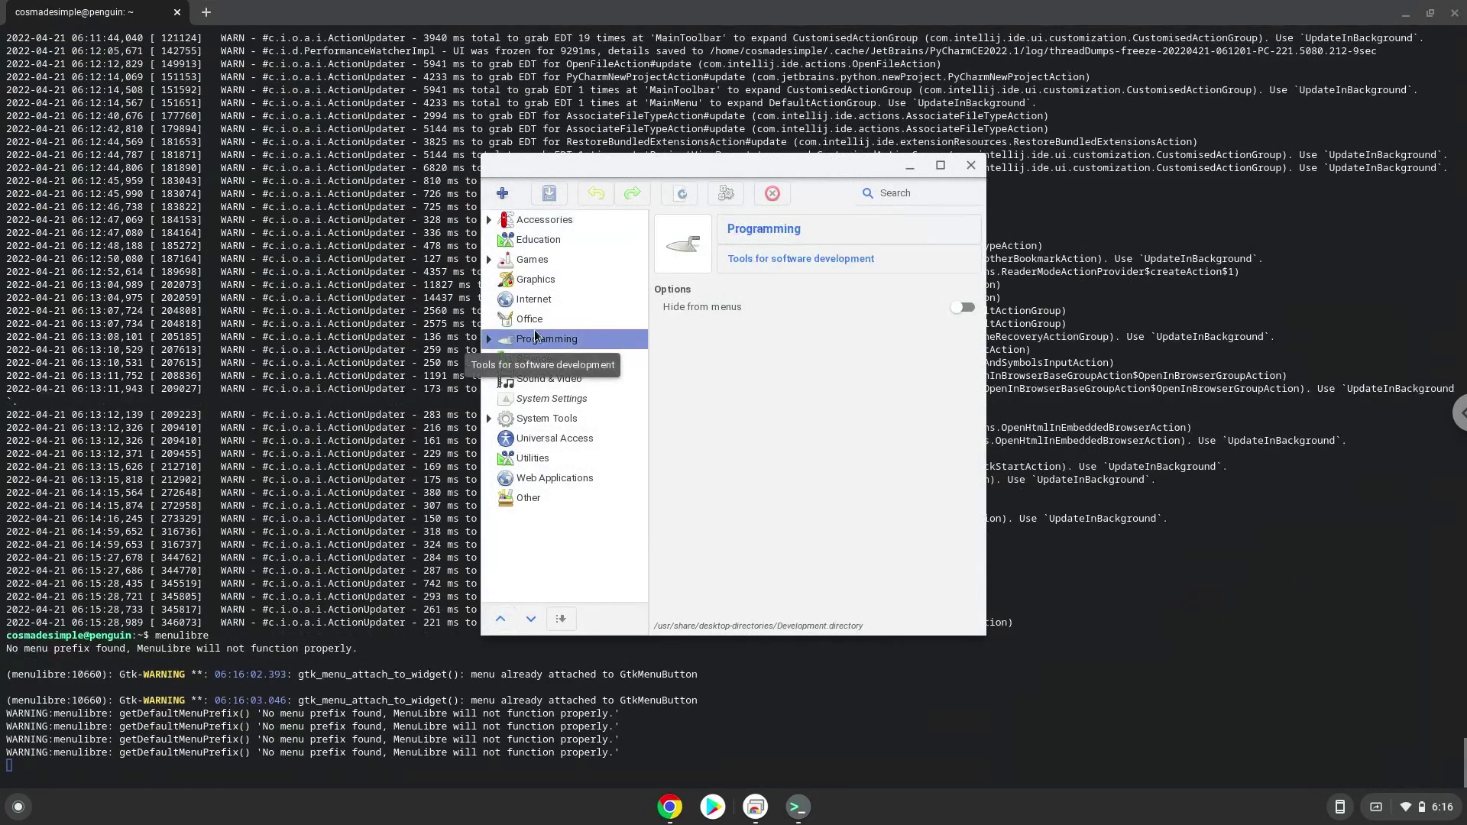
left_click(502, 193)
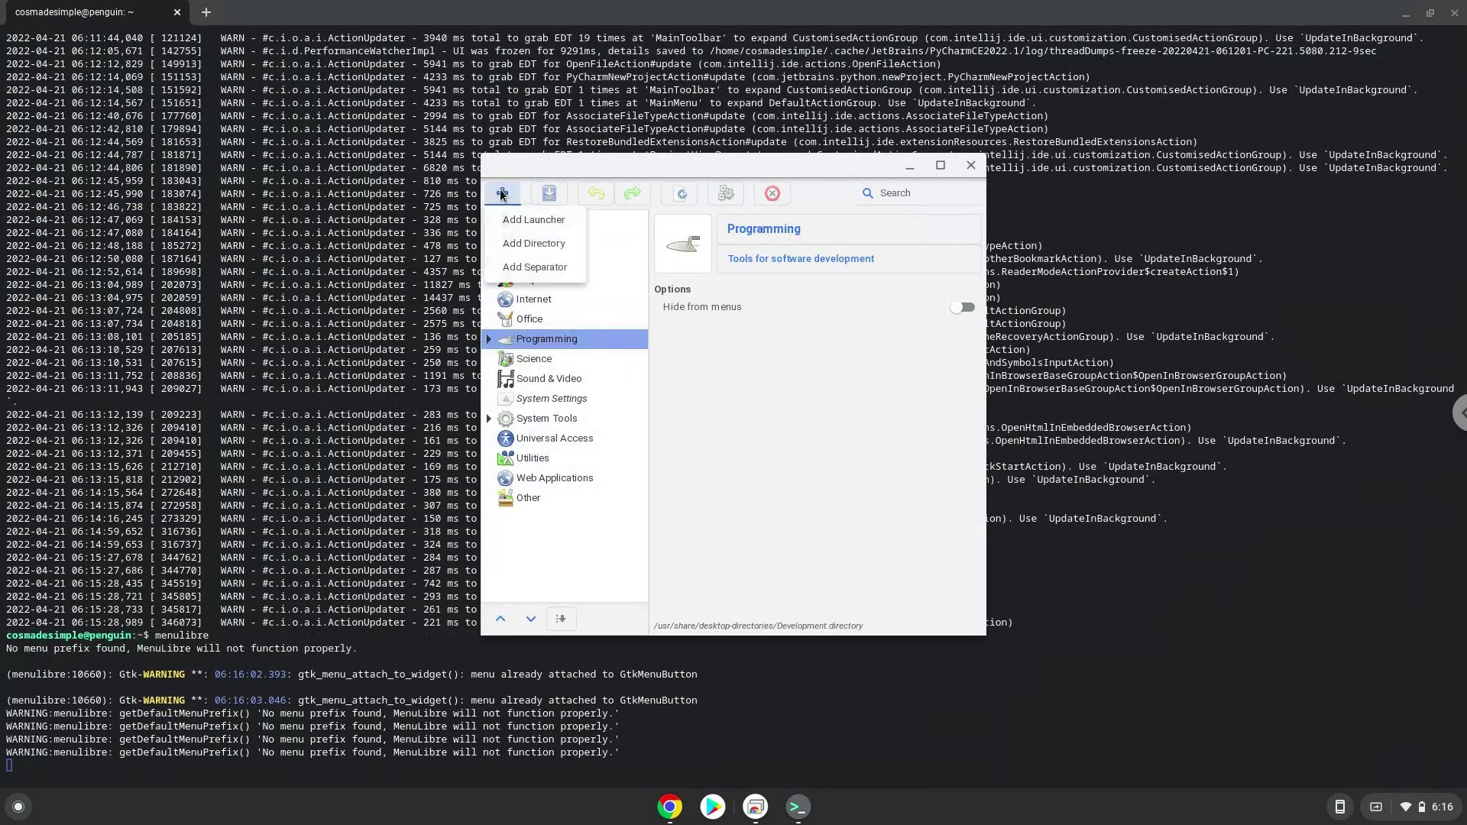
left_click(514, 220)
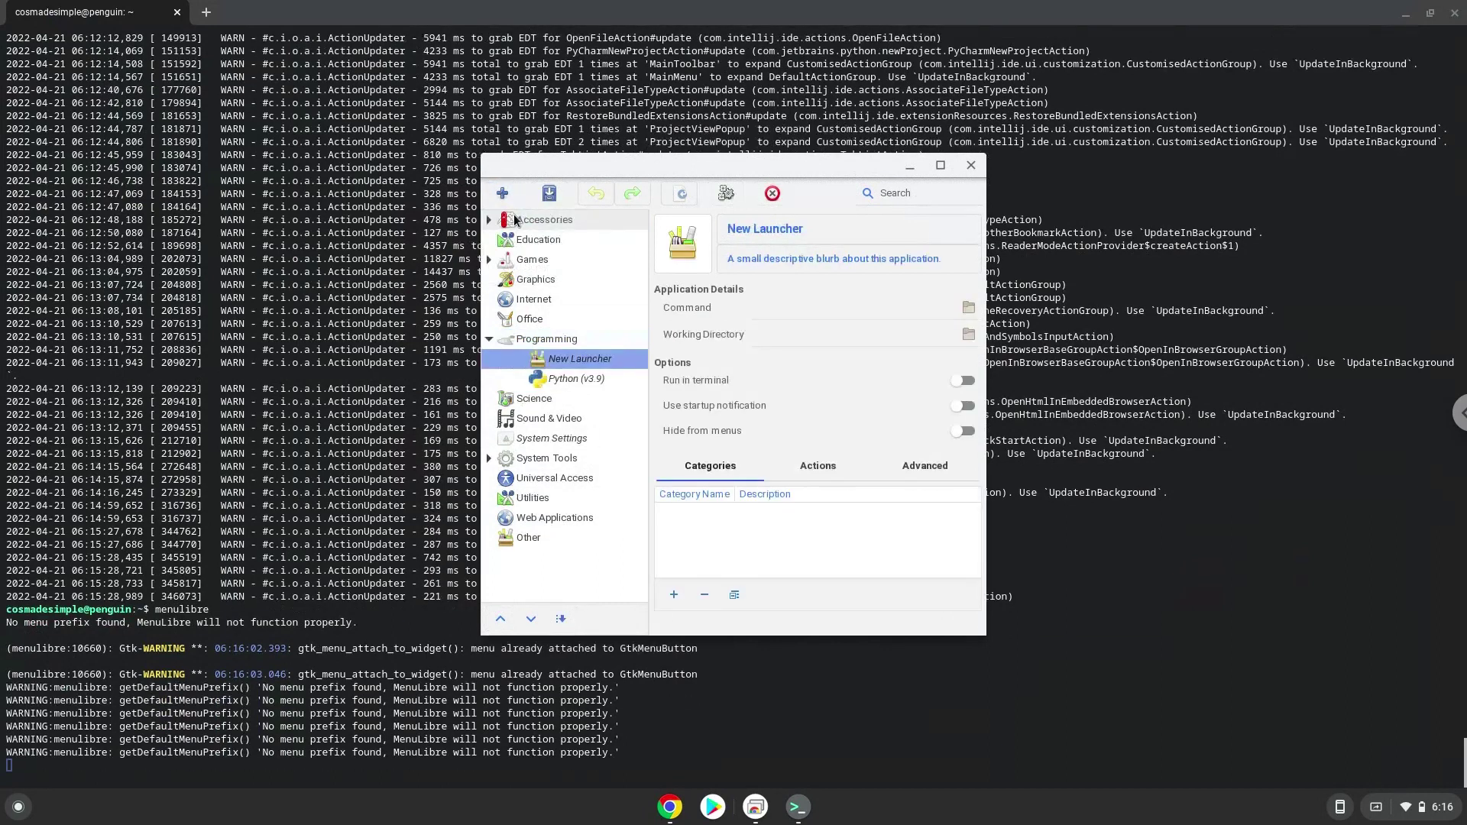
left_click(787, 229)
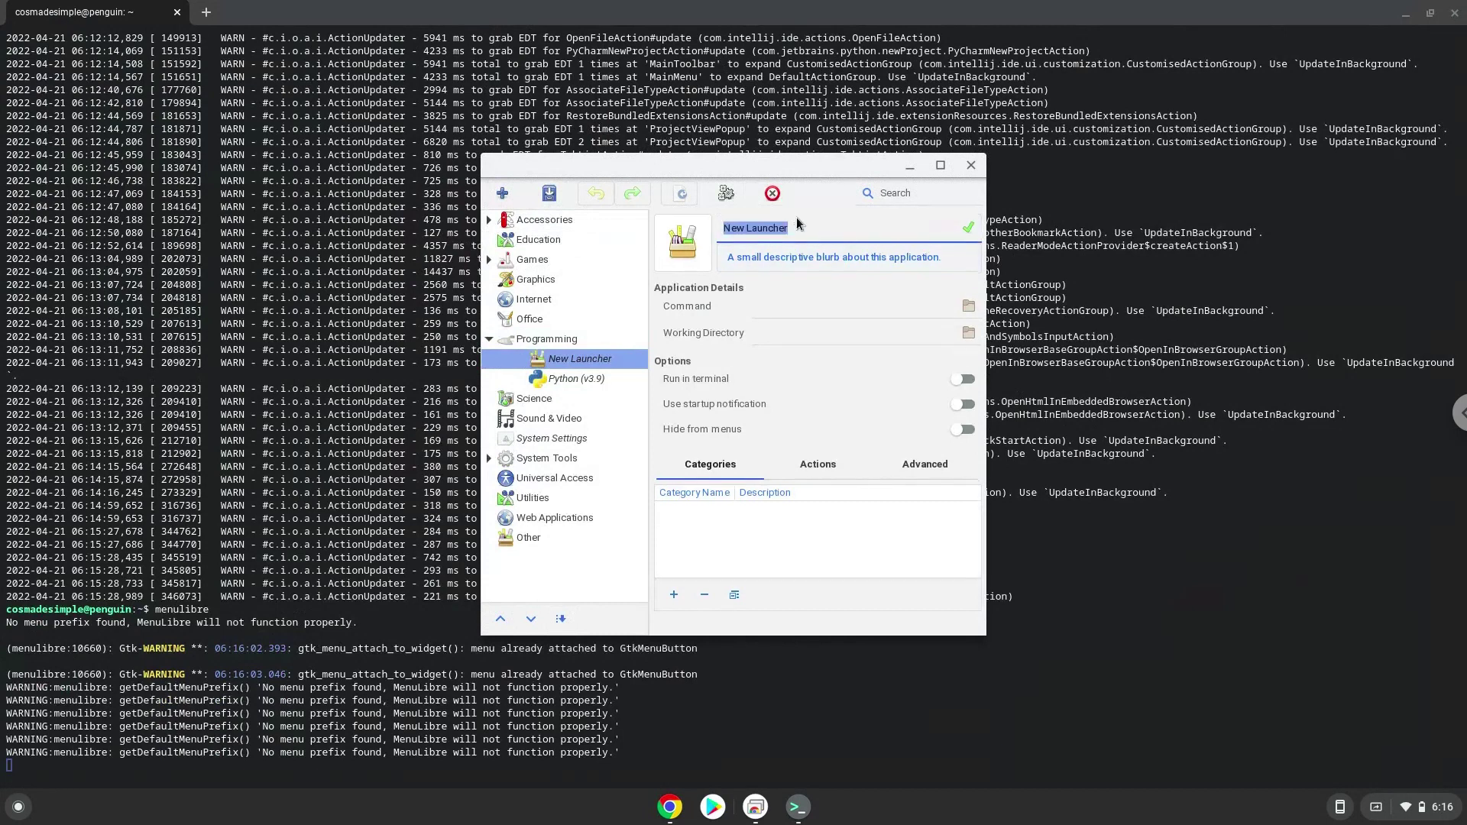
type("PyCharm")
left_click(968, 229)
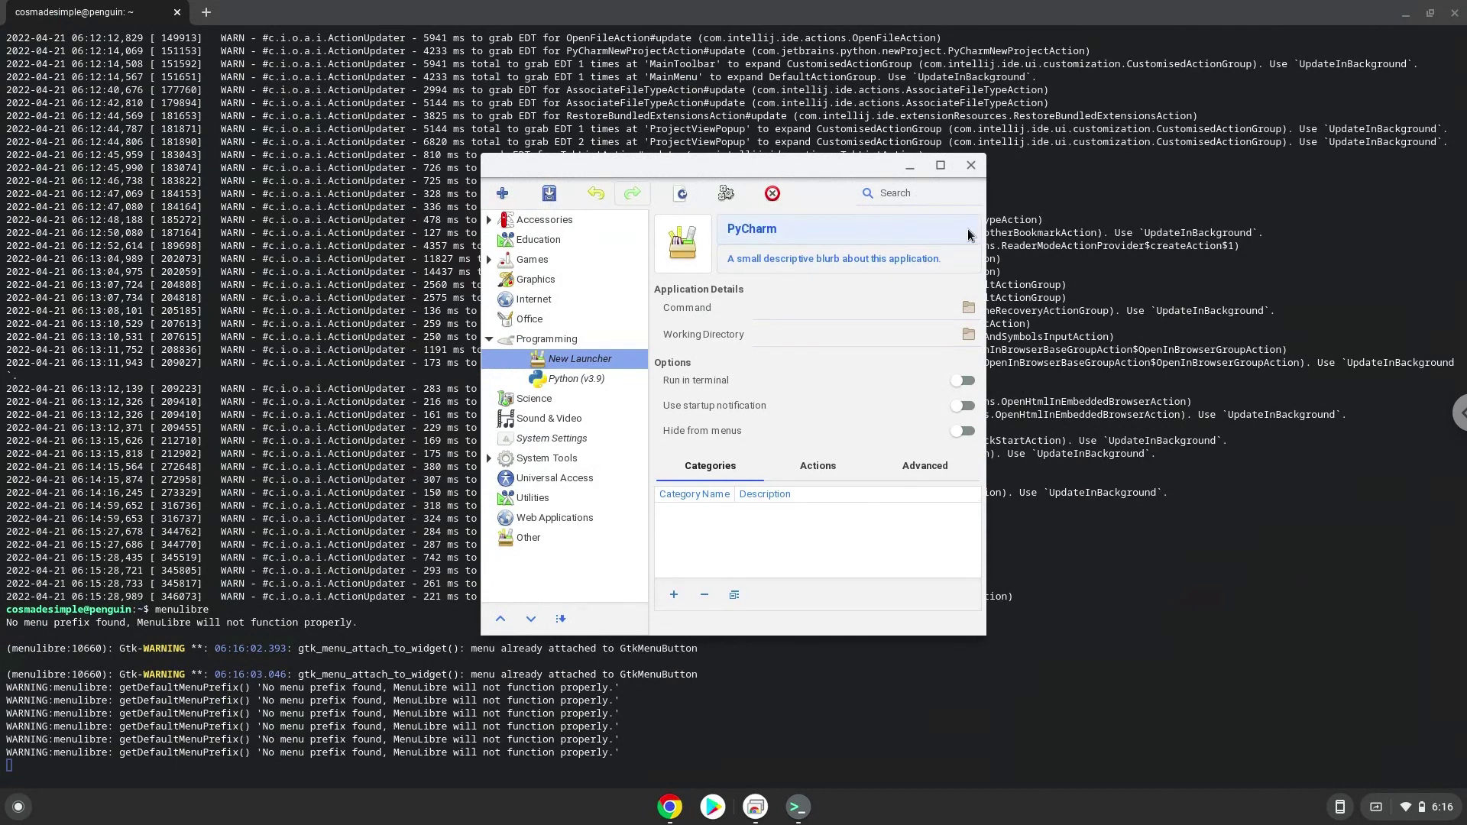
Set the PyCharm launcher's command to pycharm-community-2022.1/bin/pycharm.sh in the home folder and save the launcher
left_click(968, 308)
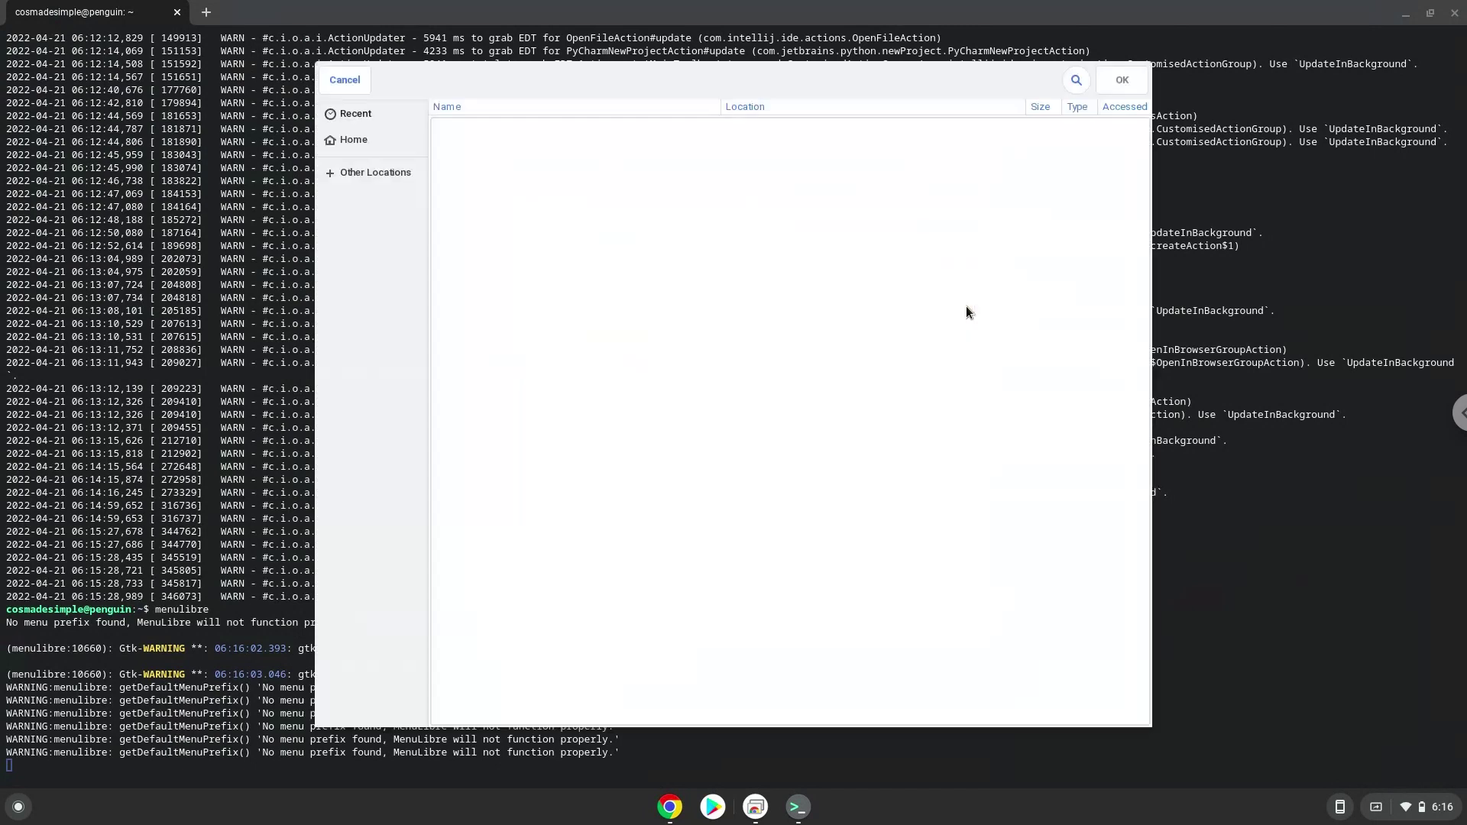
left_click(360, 138)
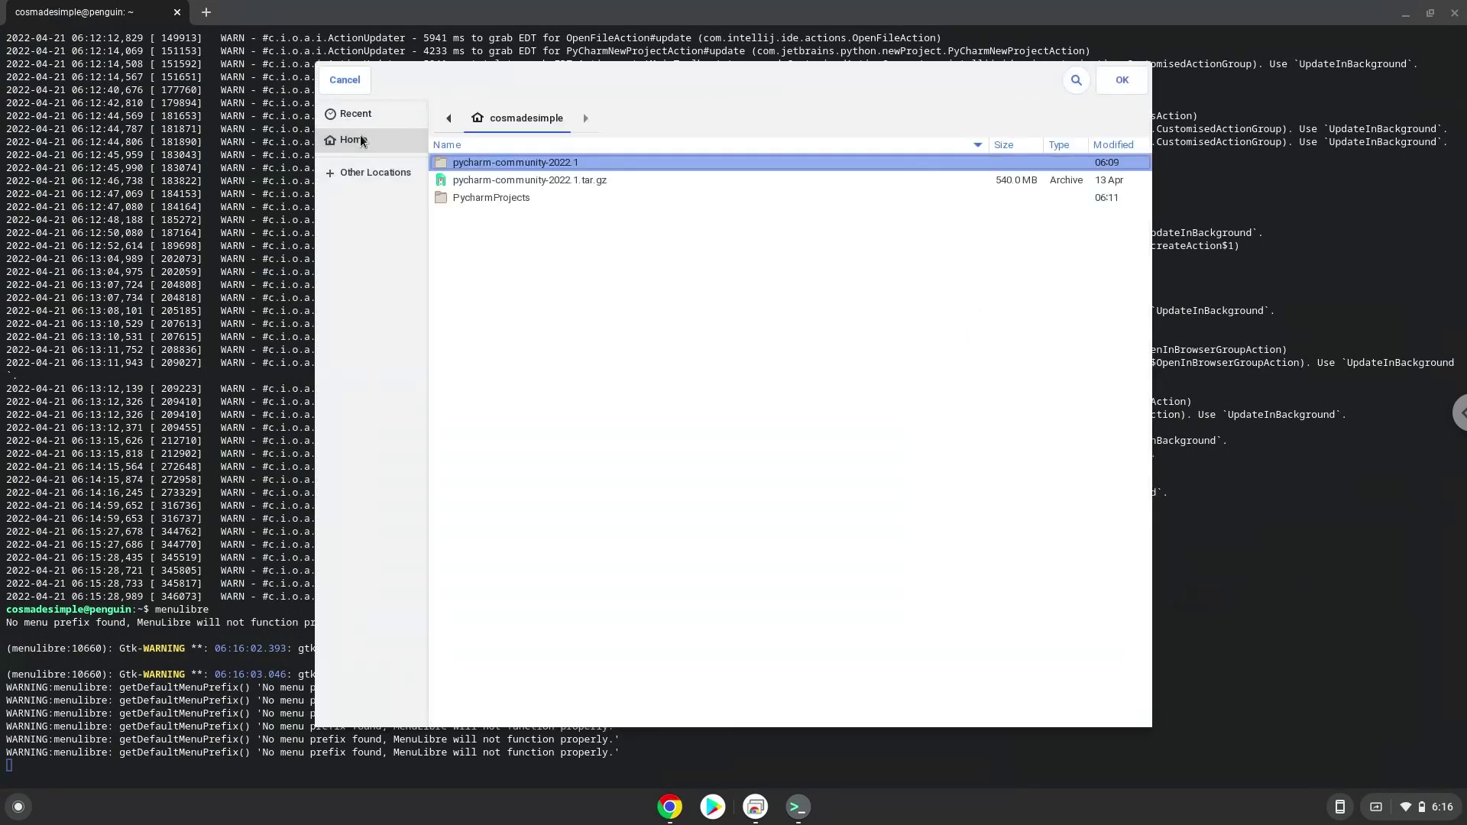
left_click(454, 168)
double_click(453, 167)
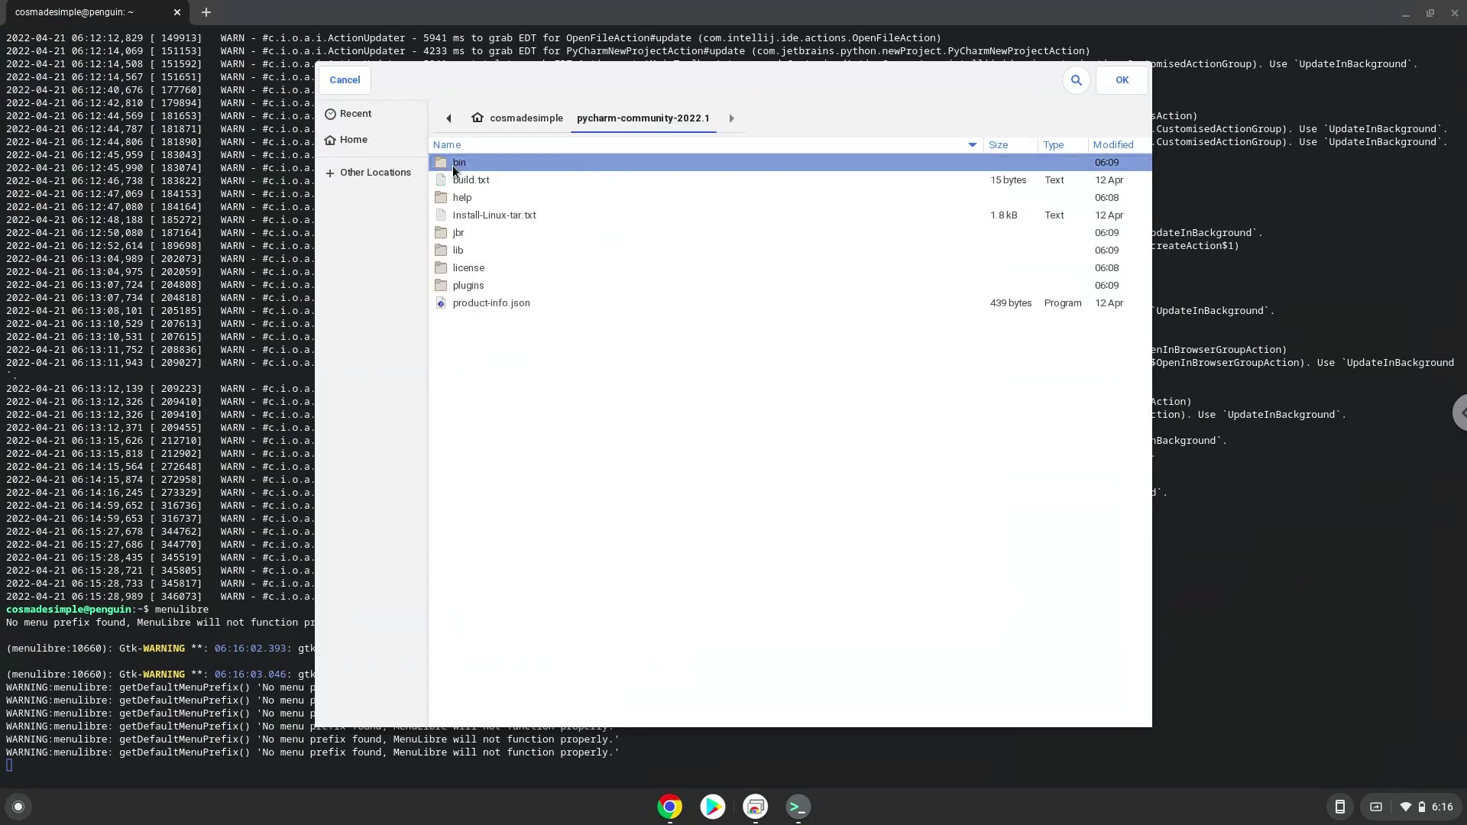
double_click(455, 163)
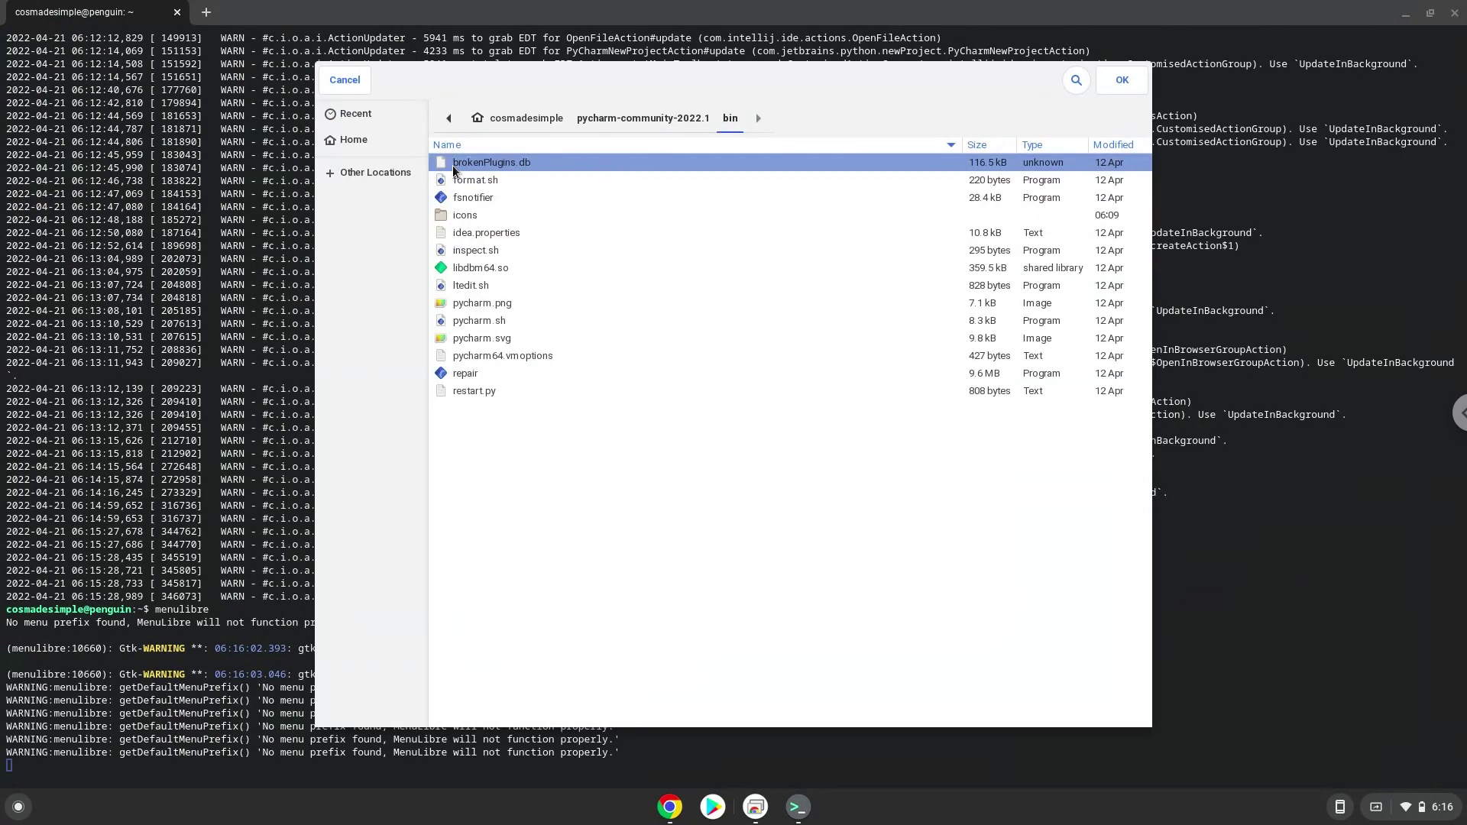
left_click(460, 323)
double_click(460, 322)
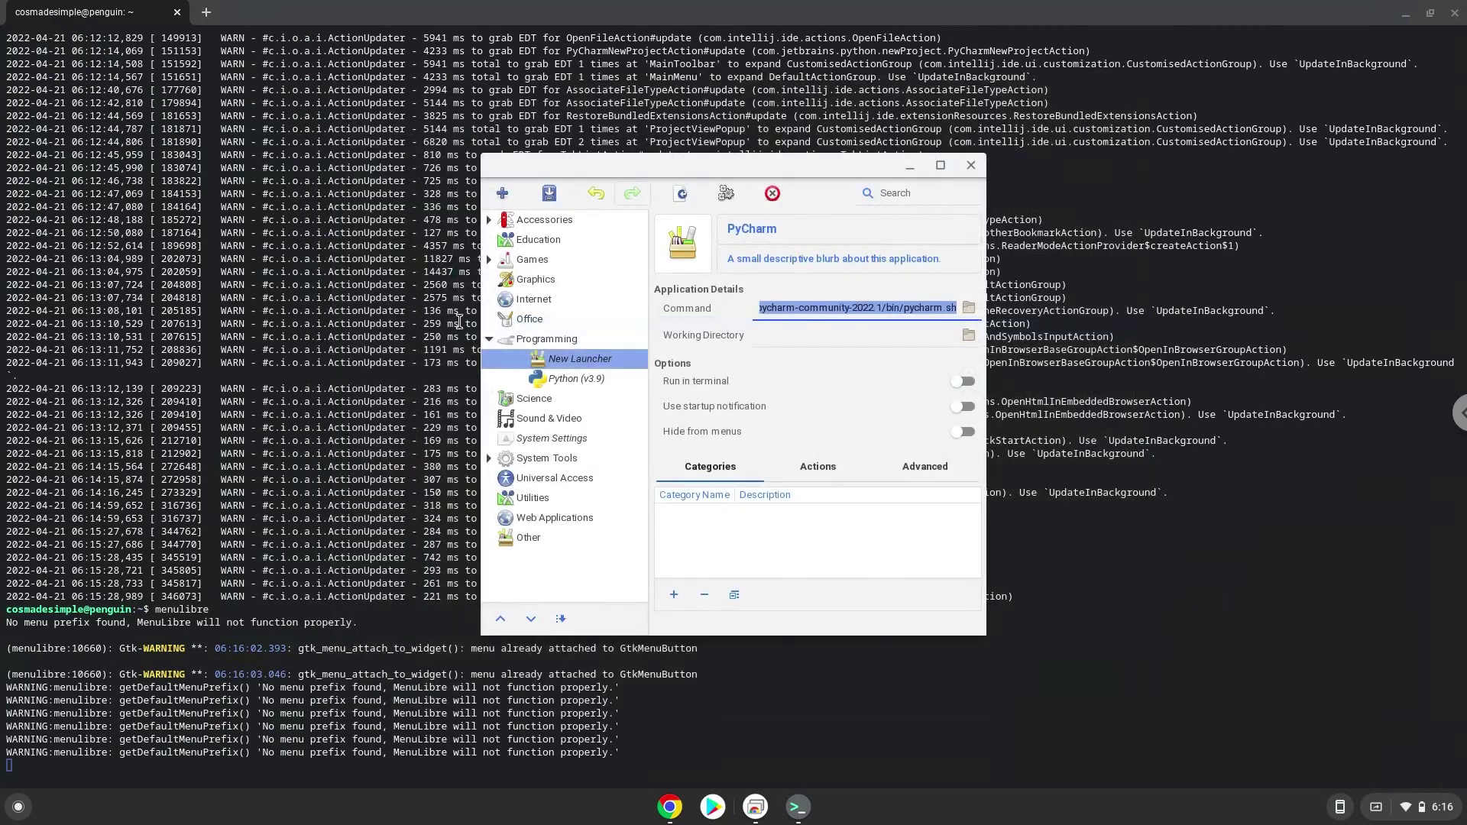
left_click(548, 194)
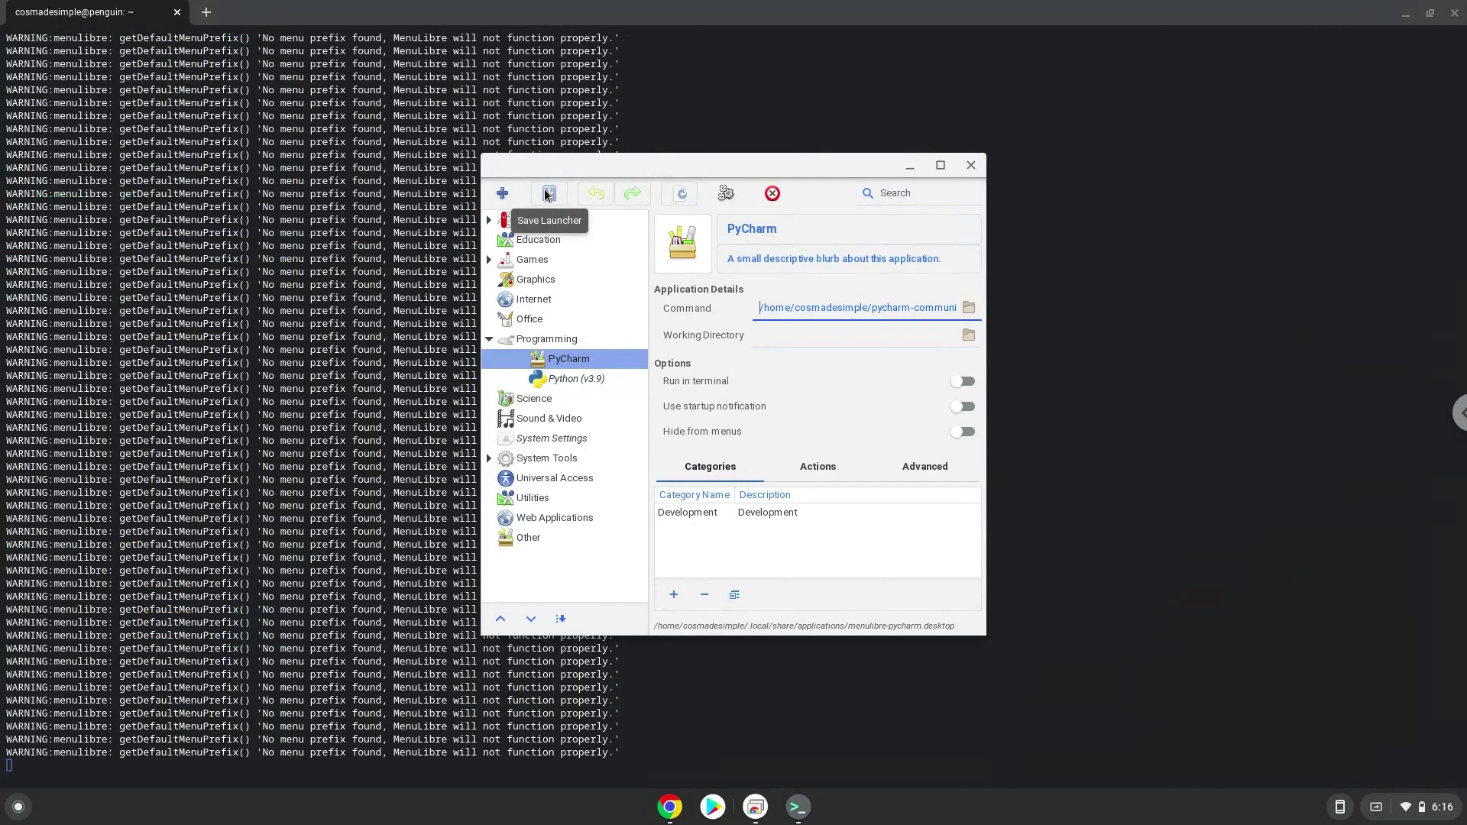
Close MenuLibre, the Terminal and the browser window with the commands document
left_click(970, 165)
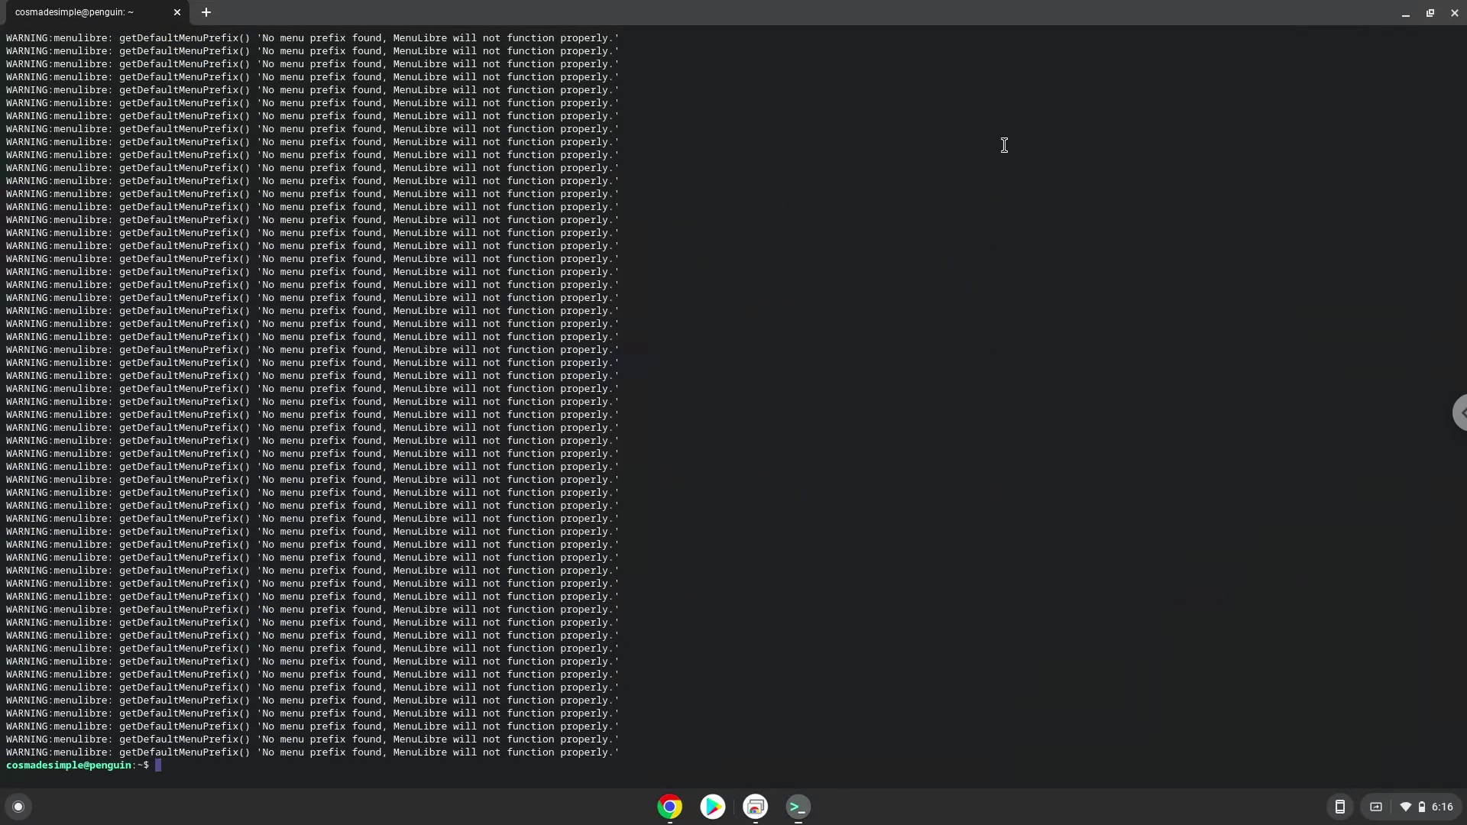
left_click(1454, 13)
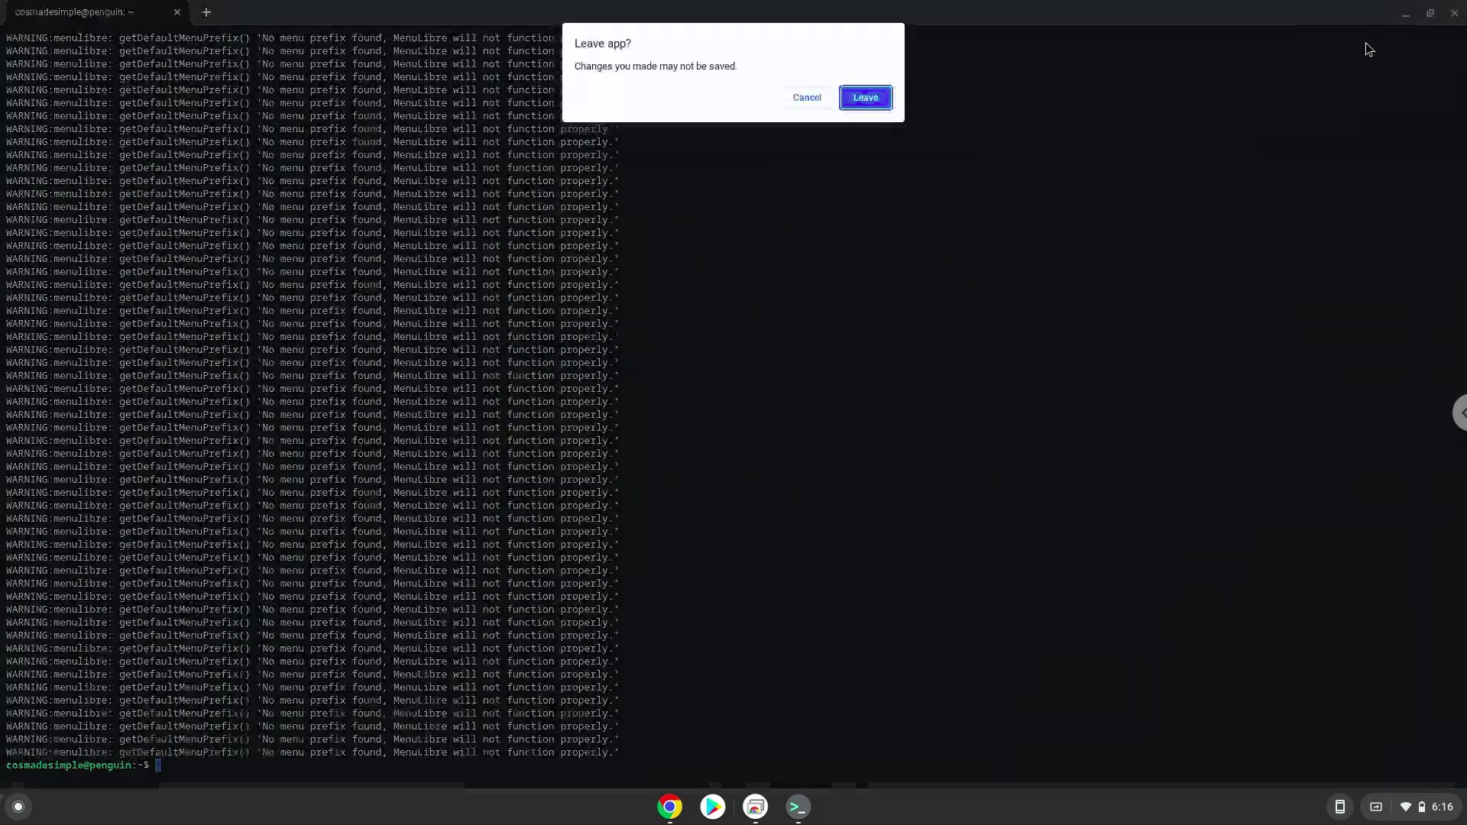
left_click(866, 98)
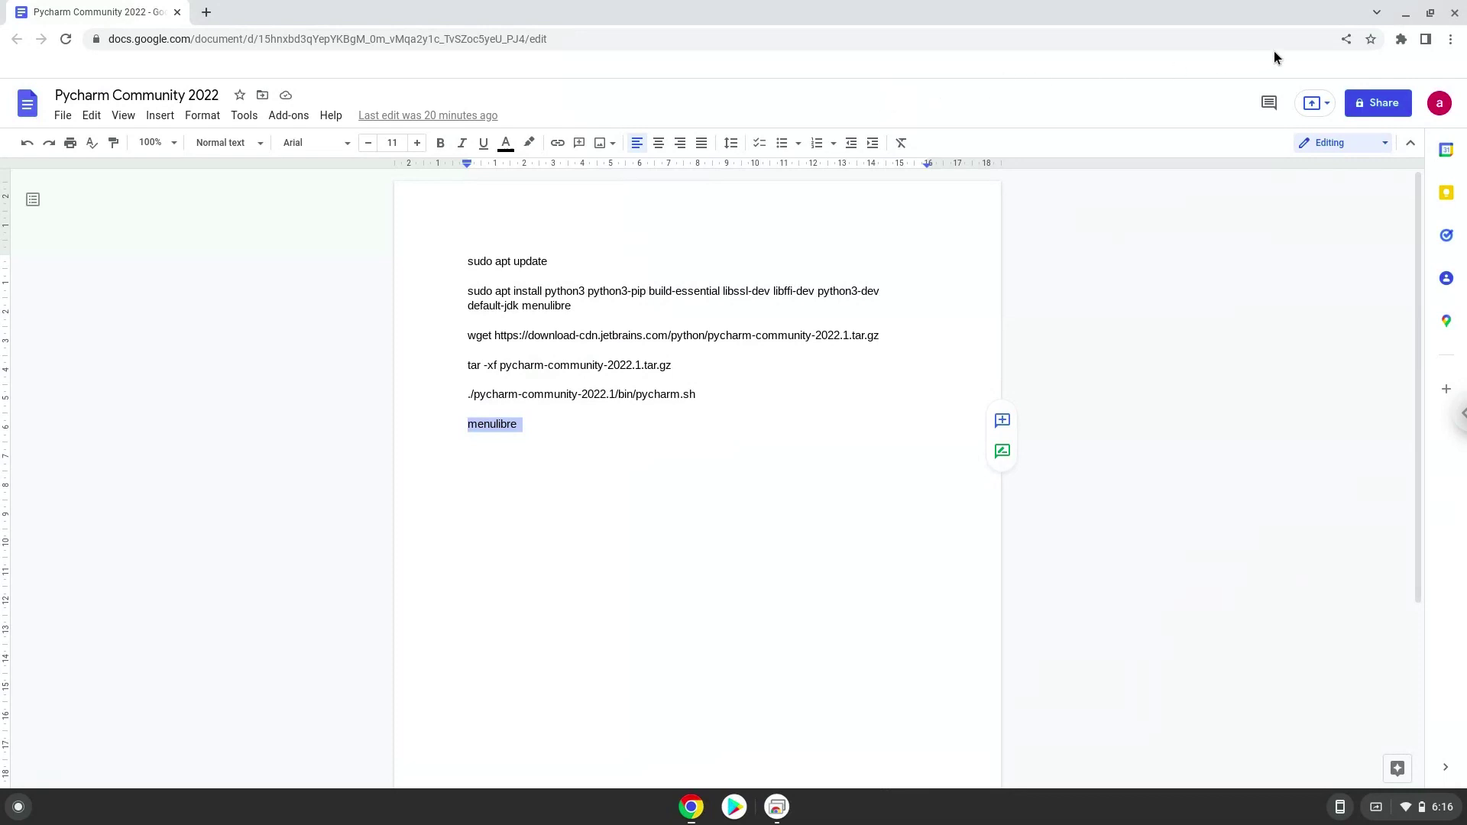
left_click(1454, 13)
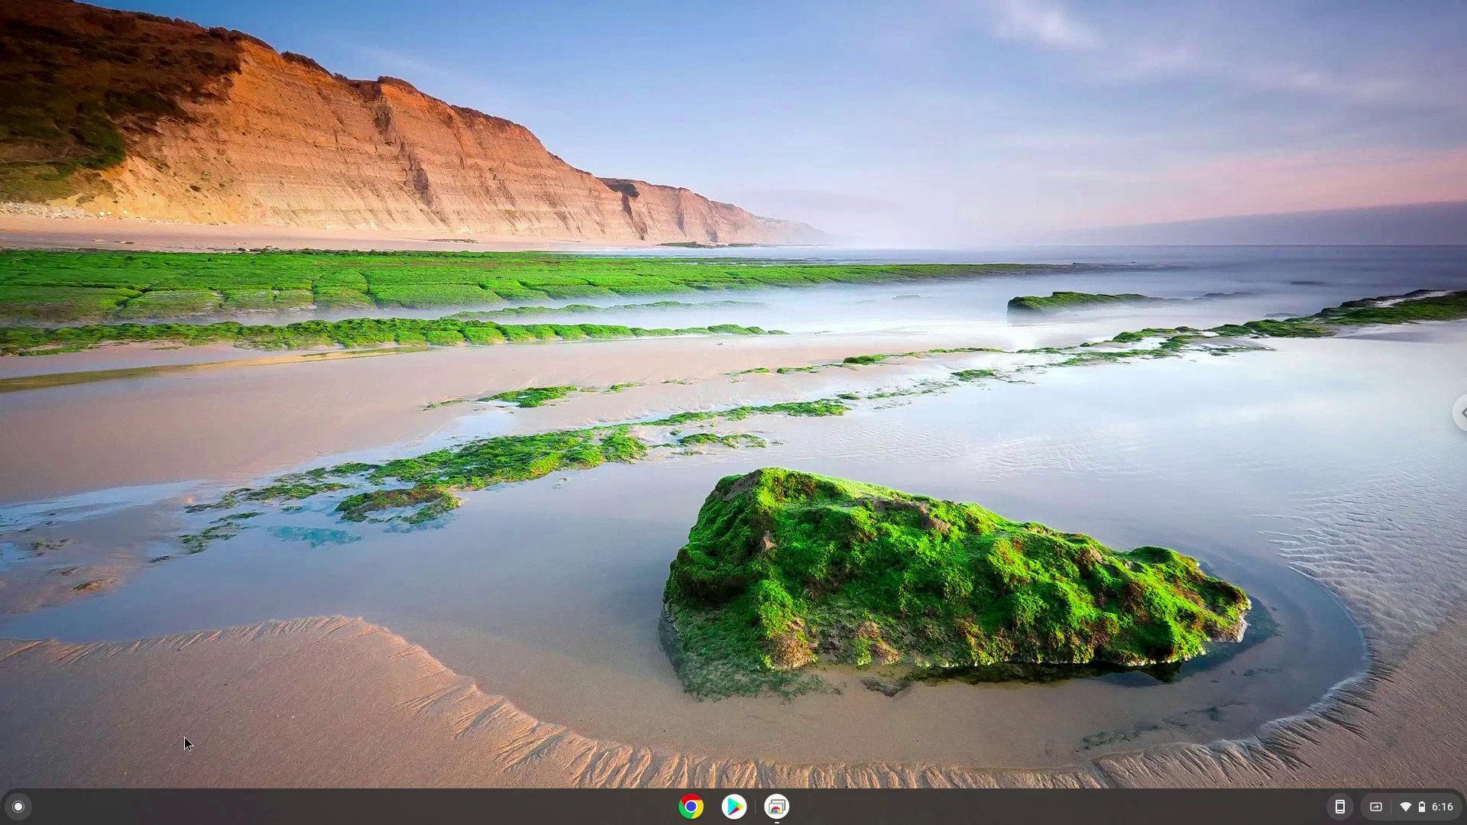
Launch PyCharm from the Linux apps folder of the Chromebook's launcher and dismiss its tips with "Don't show tips" enabled
left_click(19, 806)
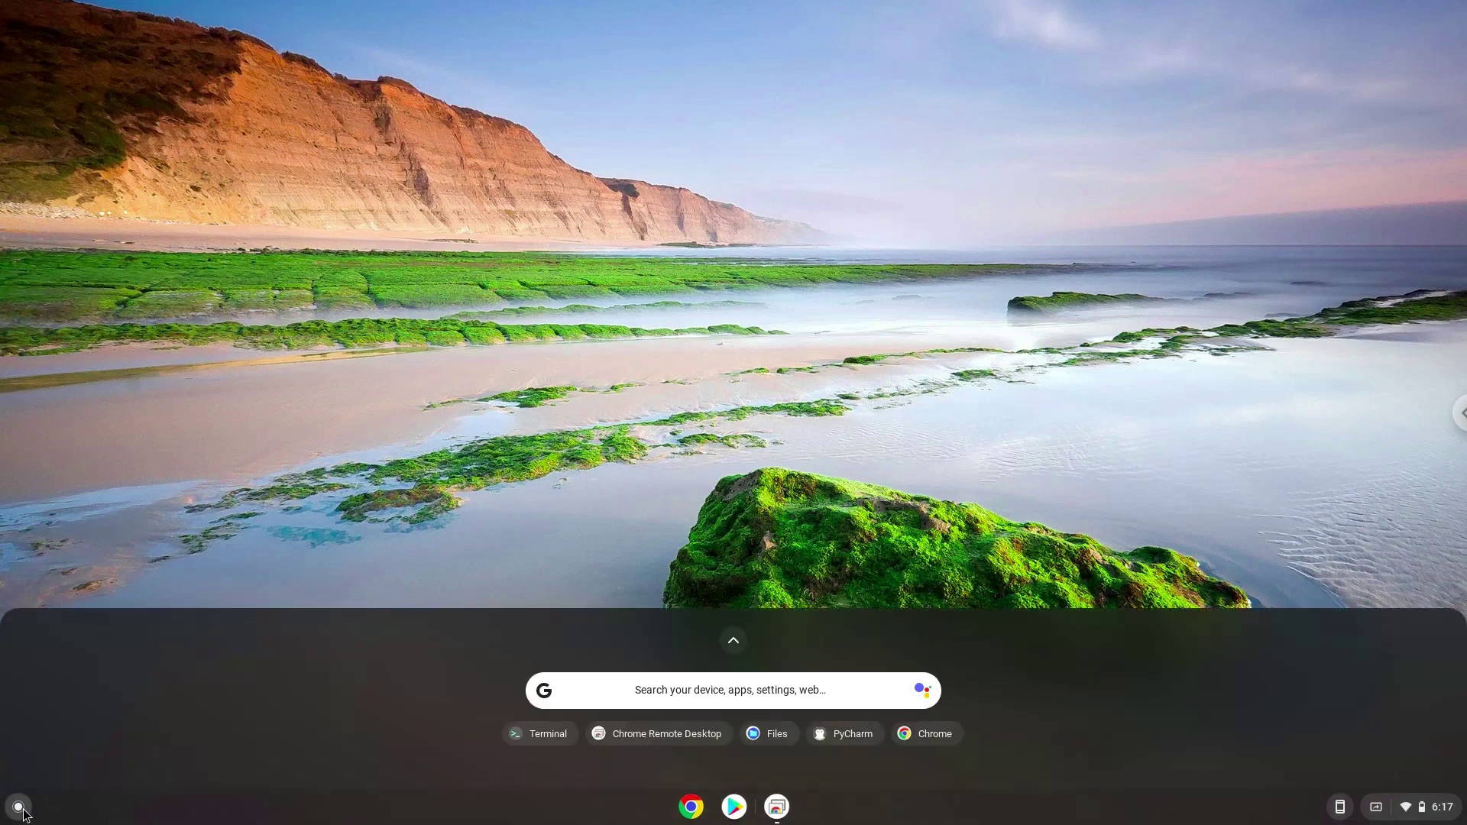
left_click(732, 647)
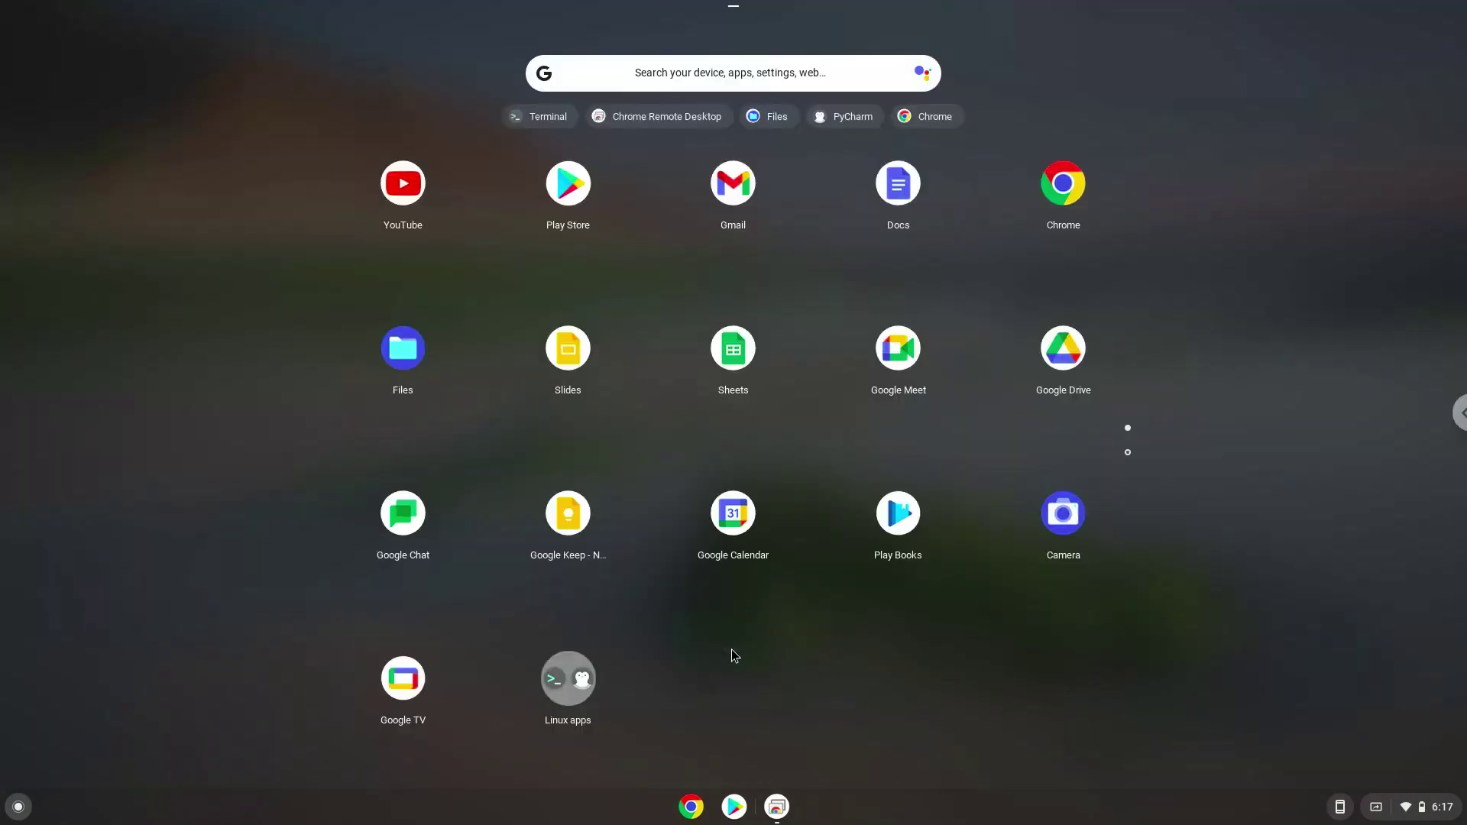
left_click(586, 699)
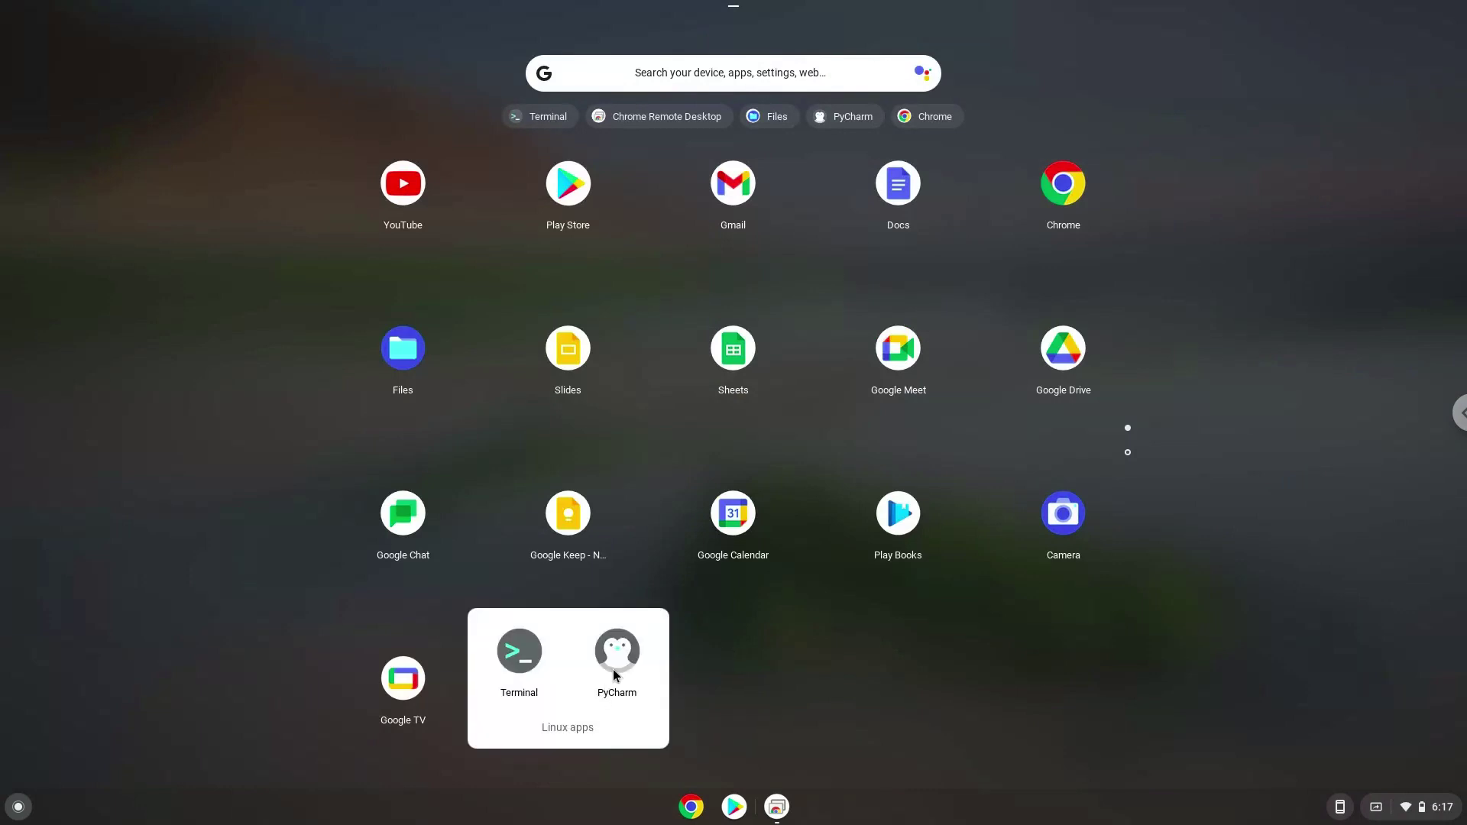
left_click(614, 671)
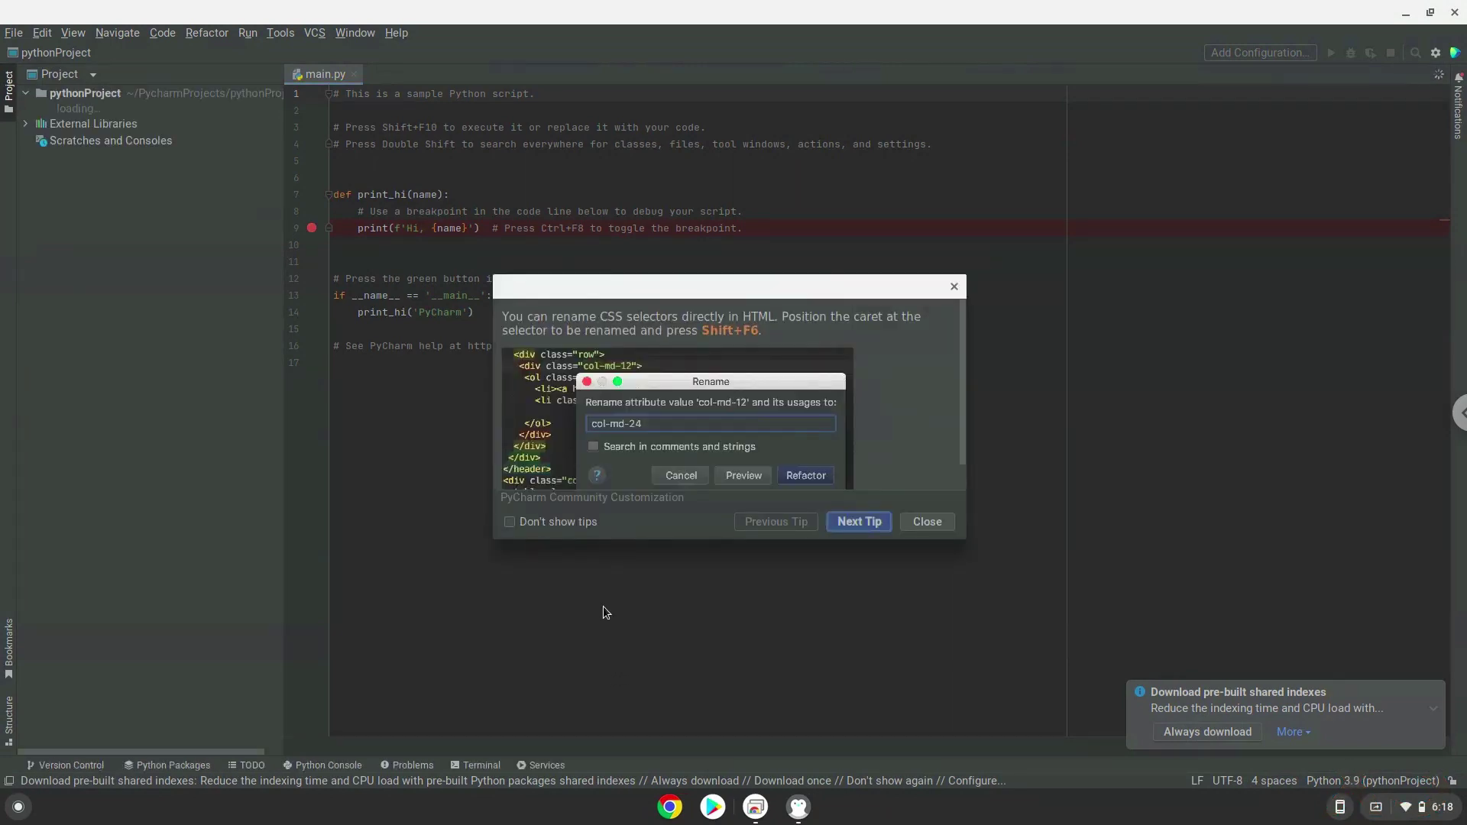
left_click(565, 527)
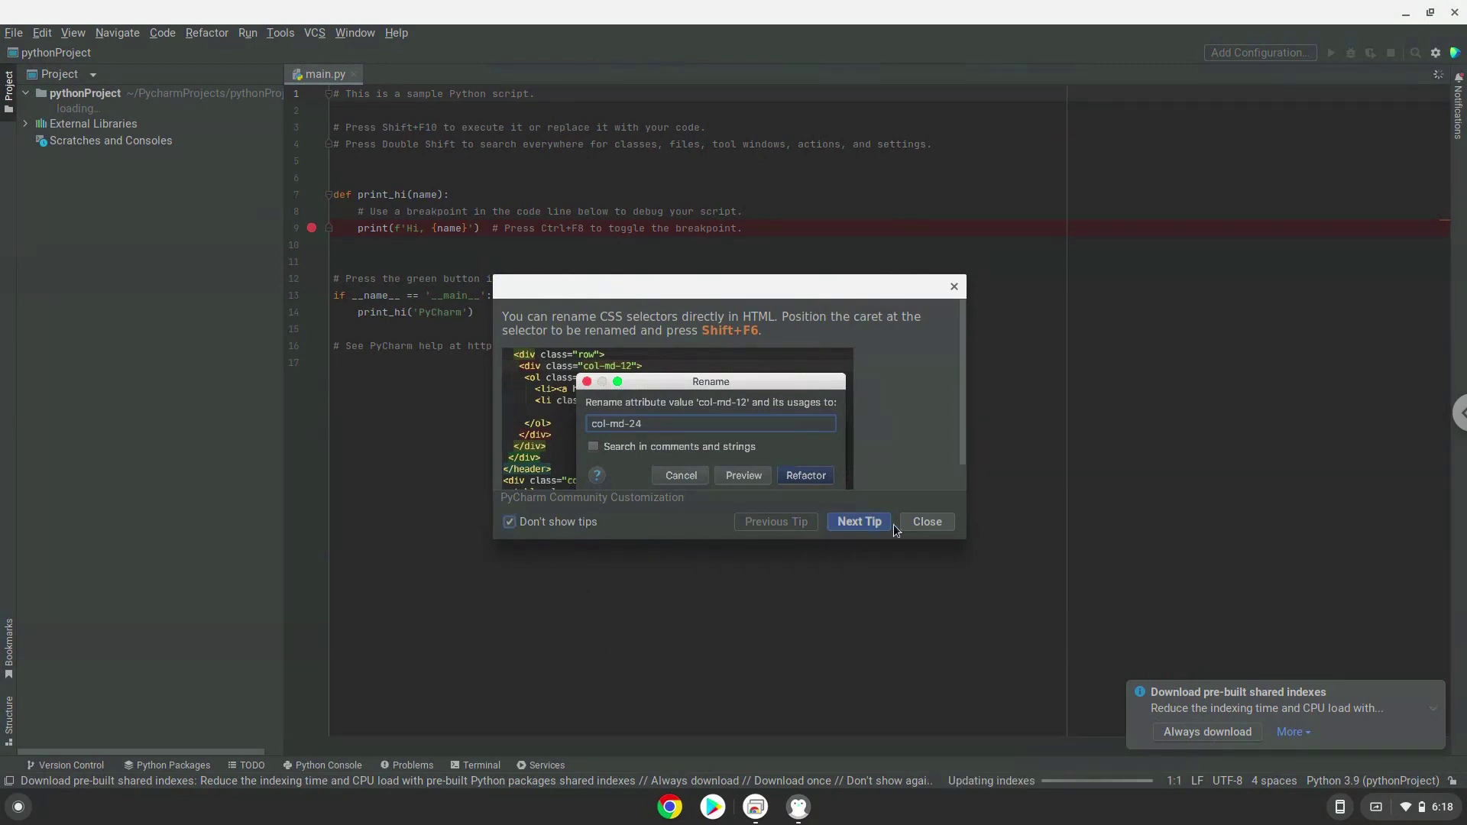
left_click(917, 524)
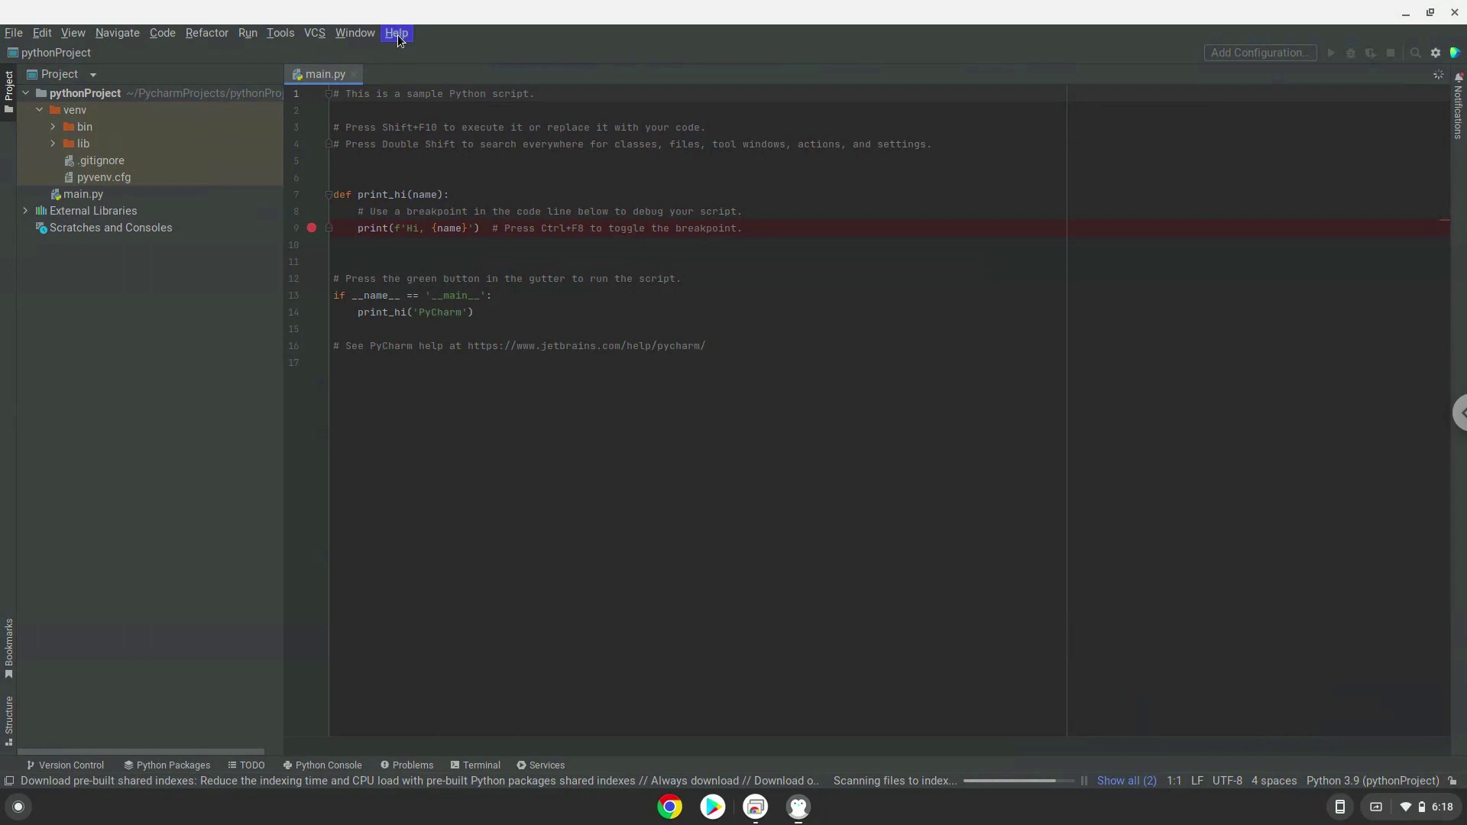
Open PyCharm's About information to check the installed version
left_click(398, 34)
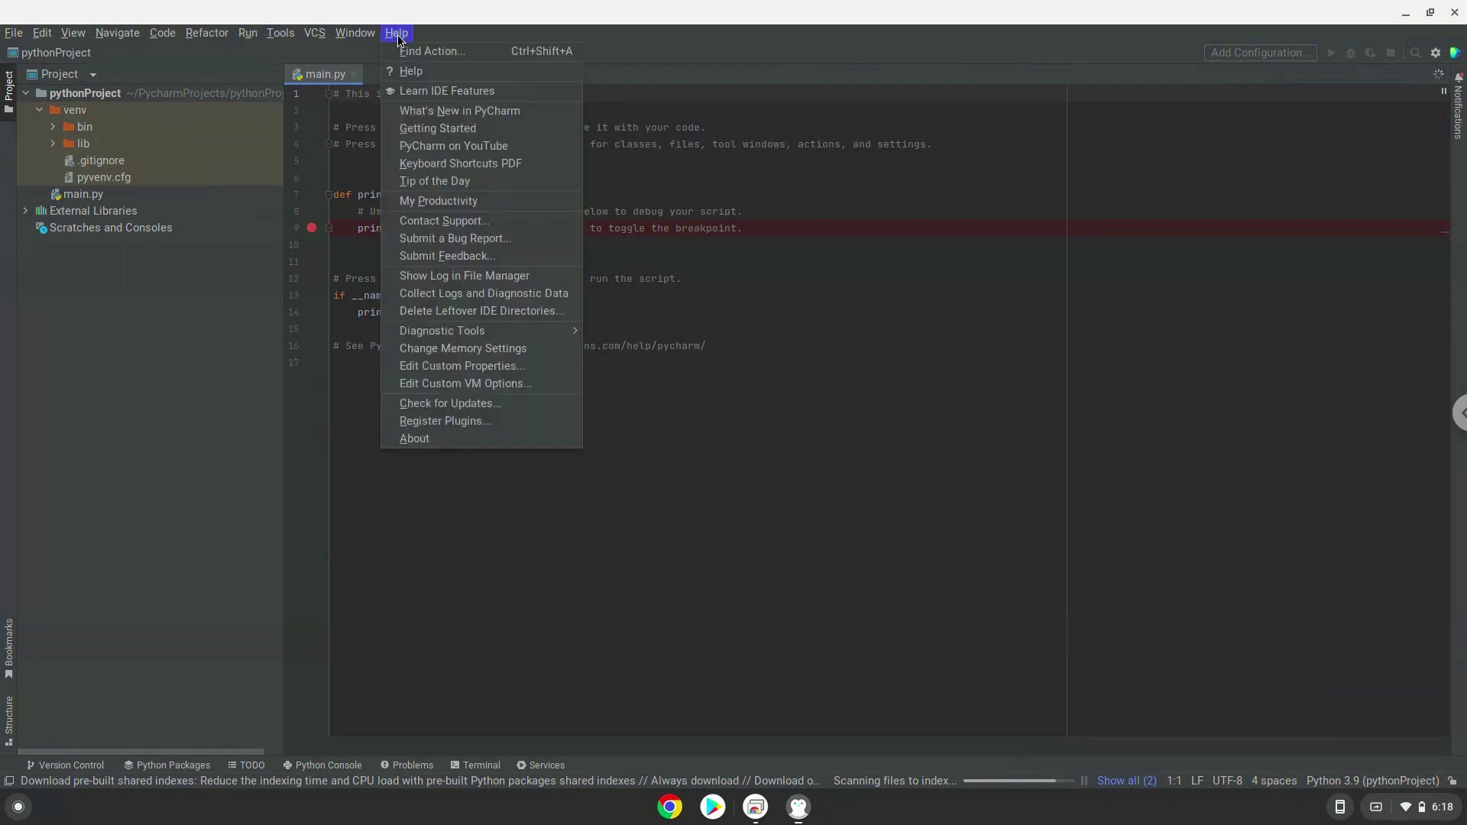
left_click(423, 439)
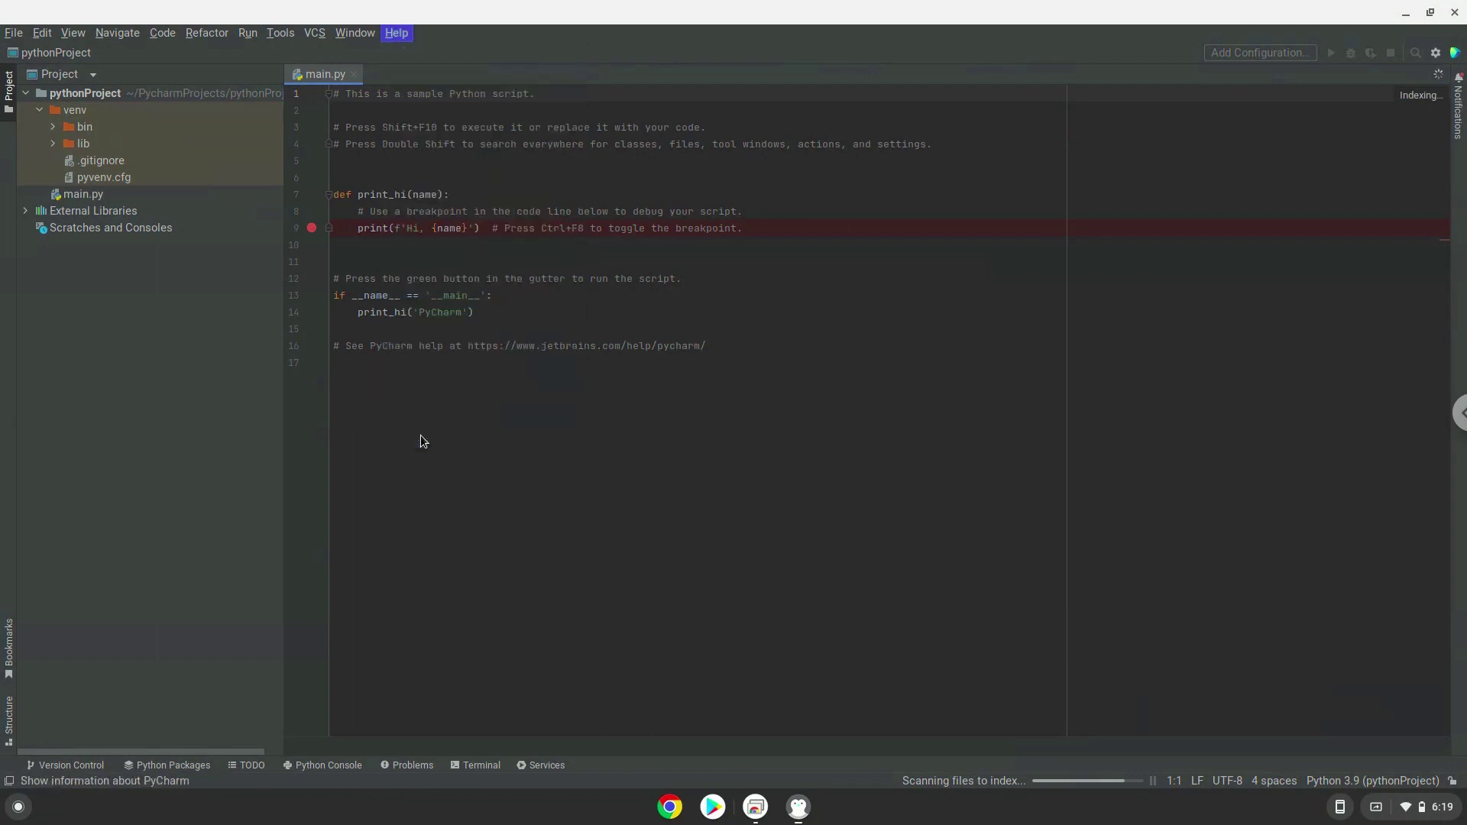